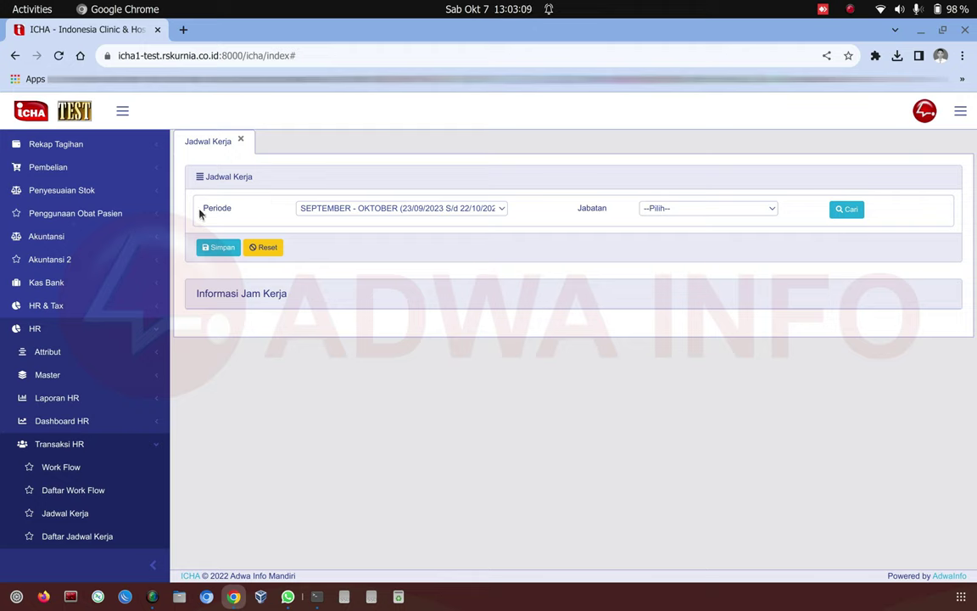
- Open the Input Periode Kerja form from the HR reports
{"action": "left_click_drag", "start_coordinate": [202, 211], "coordinate": [248, 208]}
{"action": "left_click", "coordinate": [119, 405]}
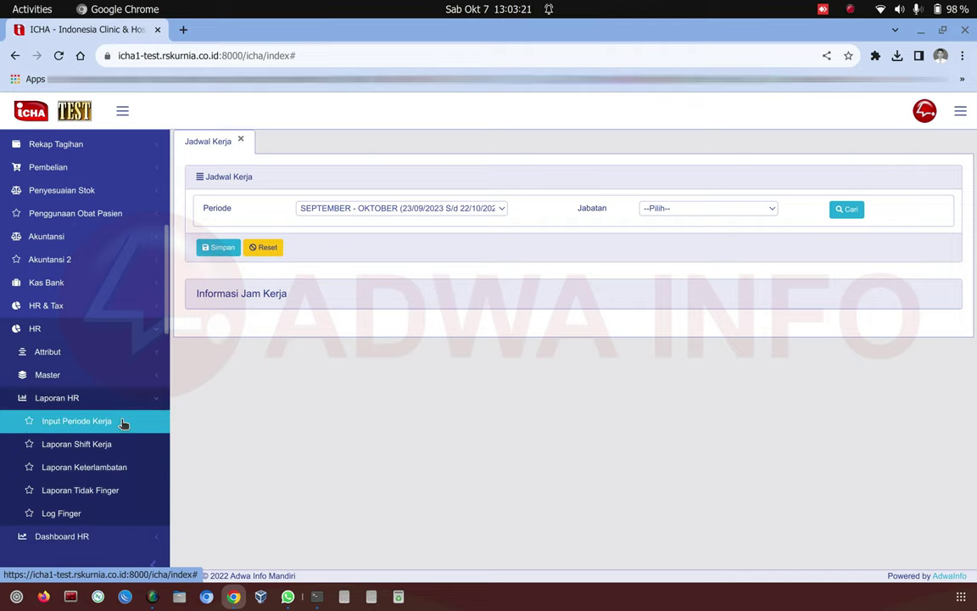
{"action": "left_click", "coordinate": [123, 421]}
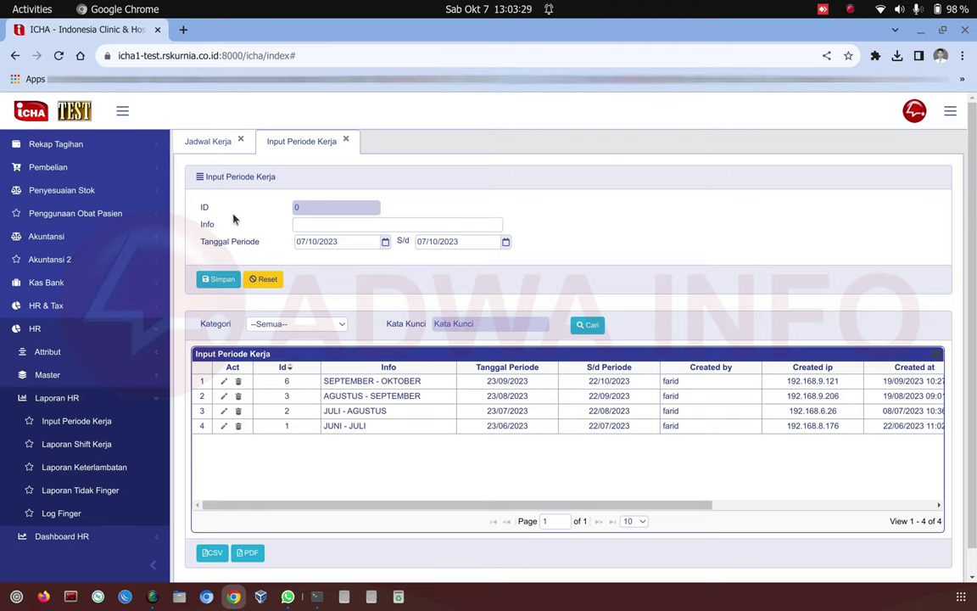
- Fill in DESEMBER as the Info of the new work period
{"action": "left_click_drag", "start_coordinate": [201, 225], "coordinate": [225, 213]}
{"action": "left_click", "coordinate": [325, 227]}
{"action": "left_click", "coordinate": [327, 225]}
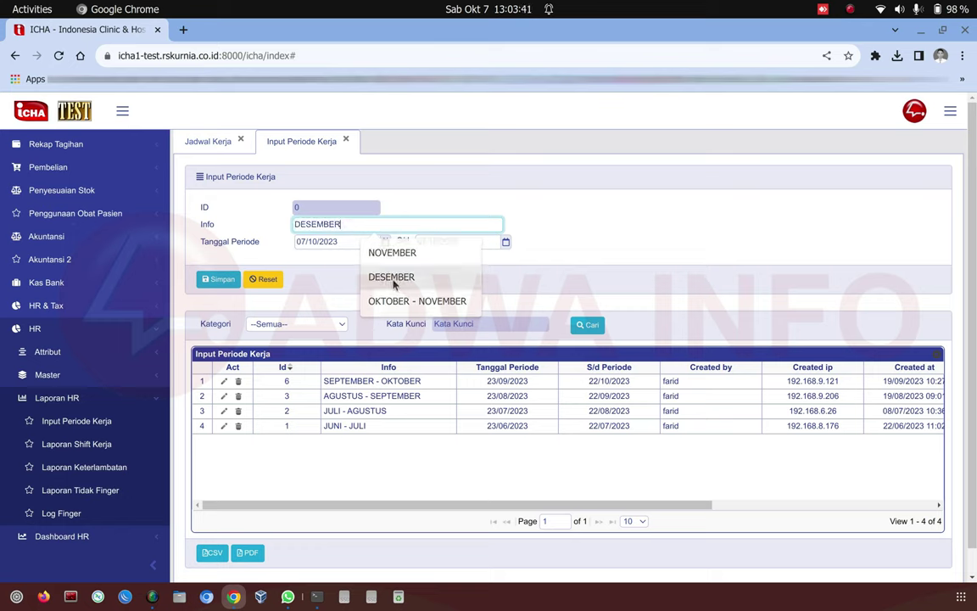
{"action": "left_click", "coordinate": [393, 278]}
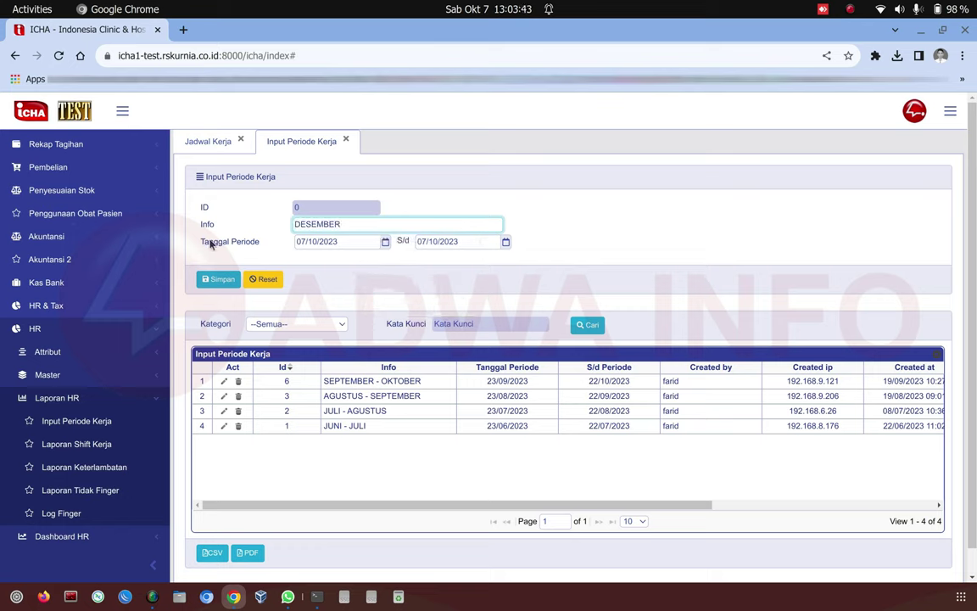
- Set the new work period's dates to run from 03/12/2023 to 09/12/2023
{"action": "left_click", "coordinate": [311, 245]}
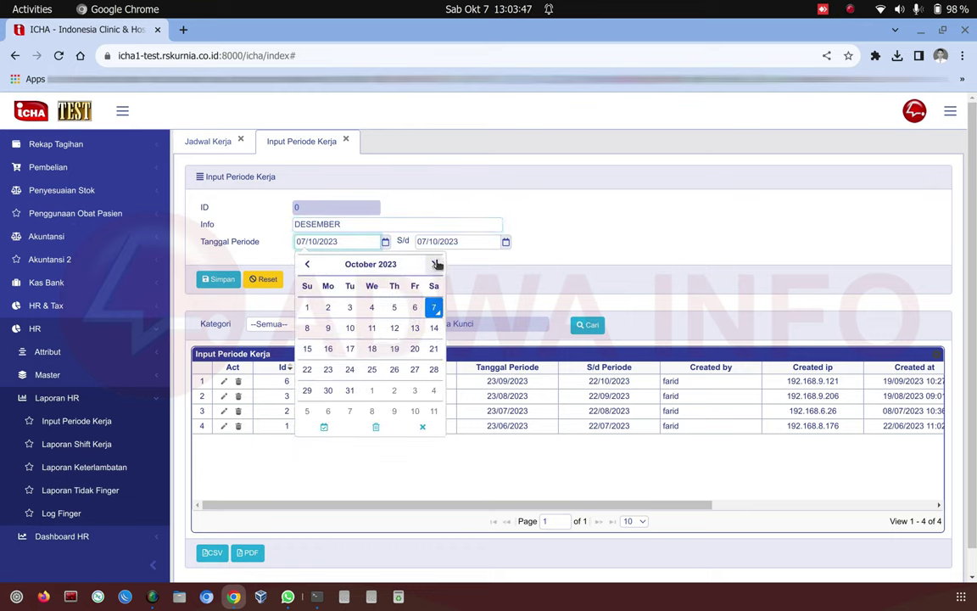
{"action": "left_click", "coordinate": [433, 264]}
{"action": "left_click", "coordinate": [433, 264]}
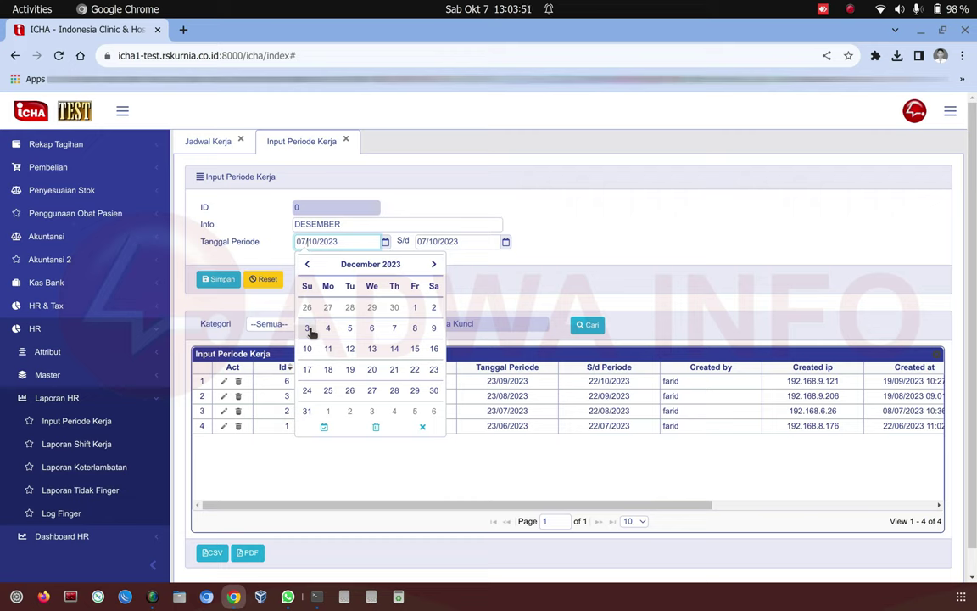
{"action": "left_click", "coordinate": [309, 329]}
{"action": "left_click", "coordinate": [437, 242]}
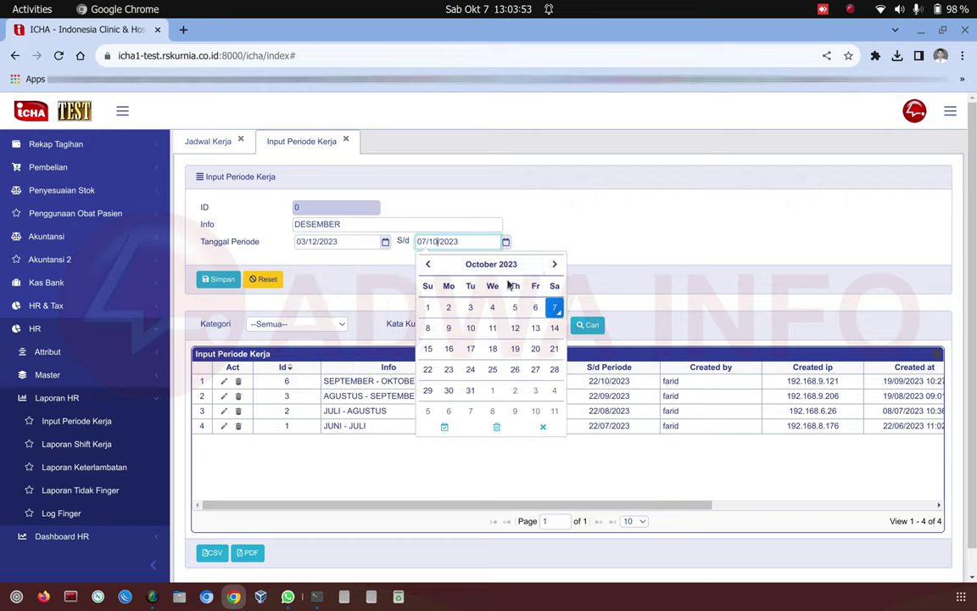
{"action": "left_click", "coordinate": [554, 264]}
{"action": "left_click", "coordinate": [554, 264]}
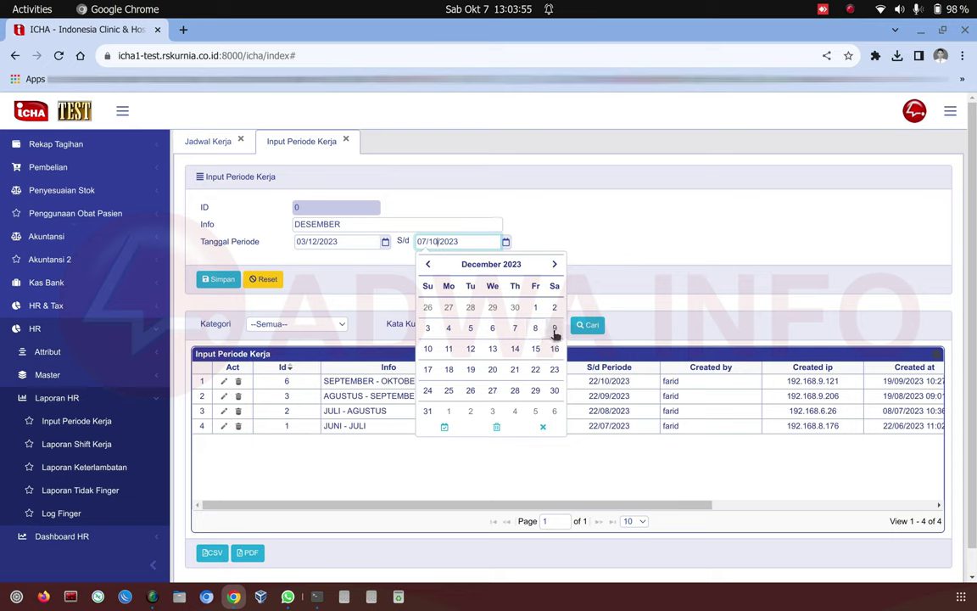
{"action": "left_click", "coordinate": [555, 330]}
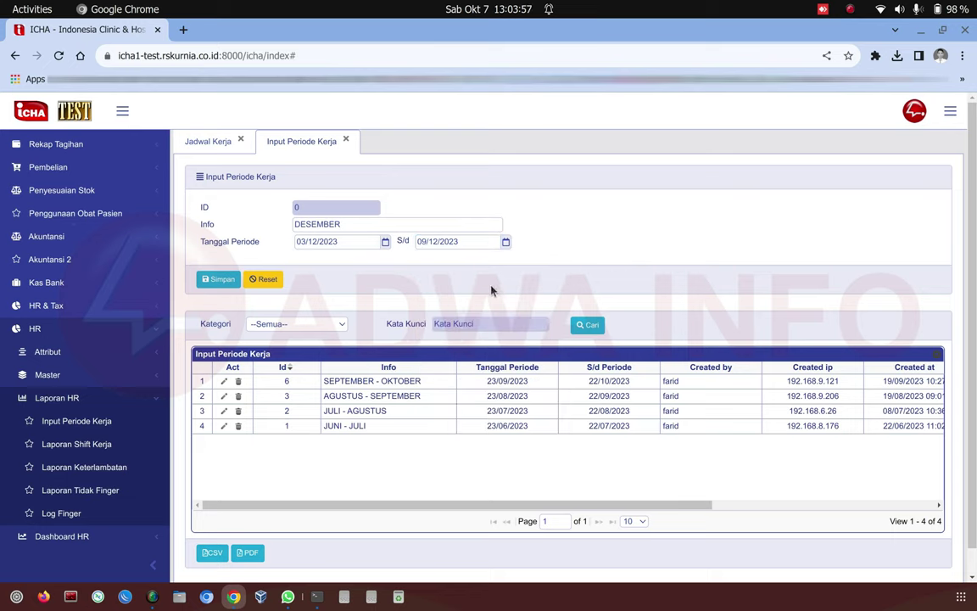
- Save the DESEMBER work period and dismiss the resulting message
{"action": "left_click_drag", "start_coordinate": [270, 246], "coordinate": [512, 247]}
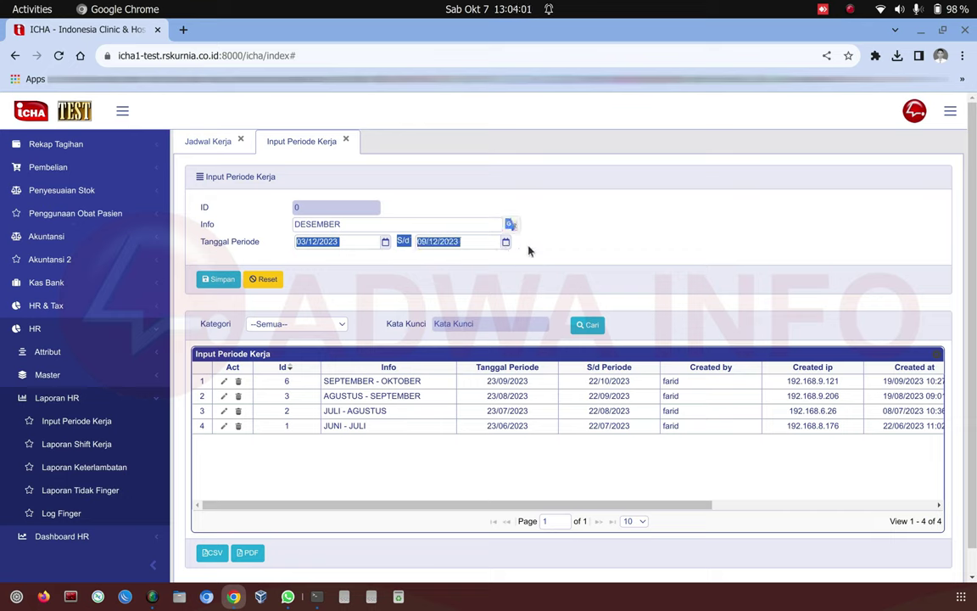
{"action": "left_click", "coordinate": [527, 251]}
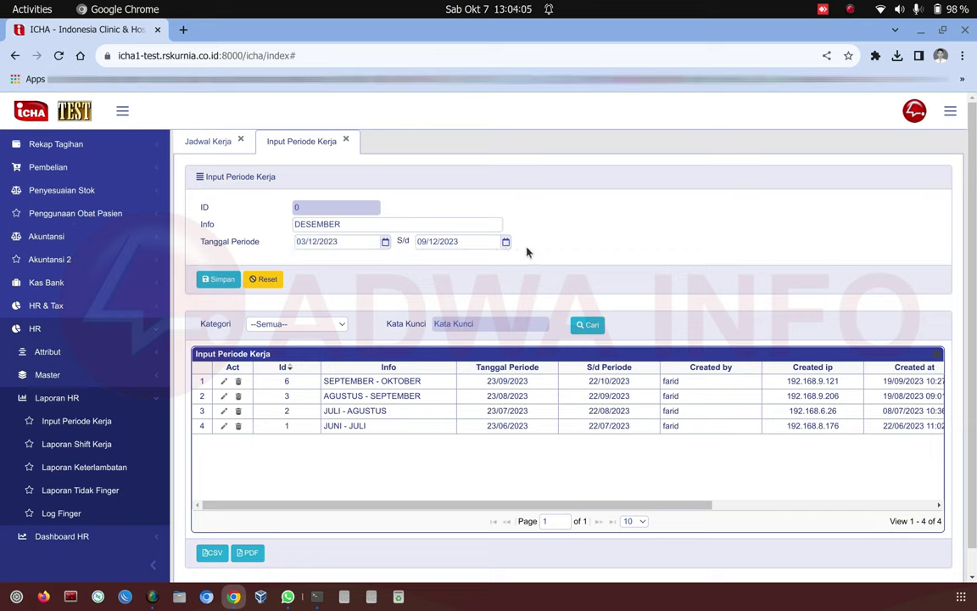
{"action": "left_click", "coordinate": [219, 279]}
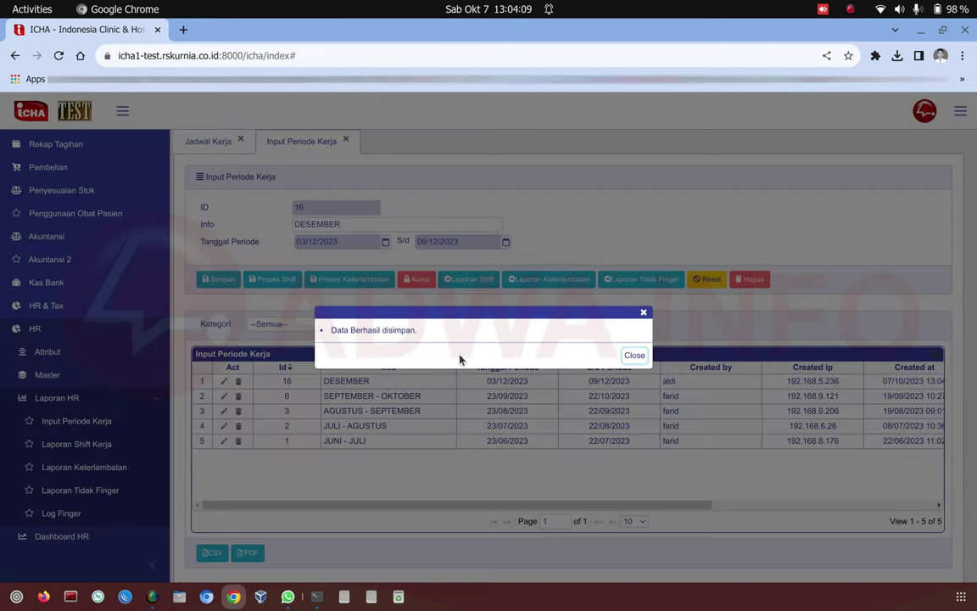
{"action": "left_click", "coordinate": [636, 357]}
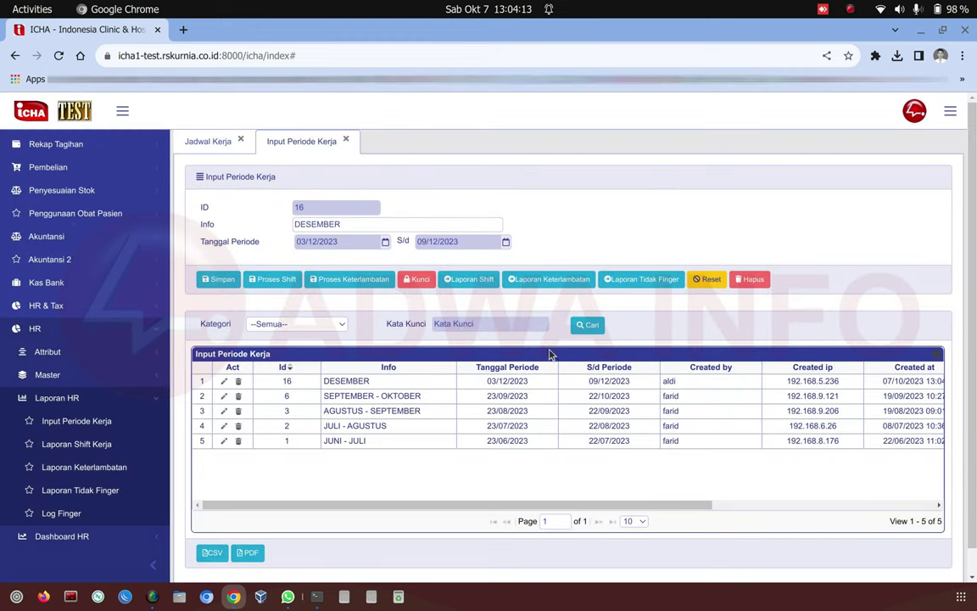
- Close and reopen the Jadwal Kerja form, choosing DESEMBER (03/12/2023 S/d 09/12/2023) as its Periode
{"action": "left_click", "coordinate": [240, 139]}
{"action": "scroll", "coordinate": [108, 419], "scroll_direction": "down", "scroll_amount": 5}
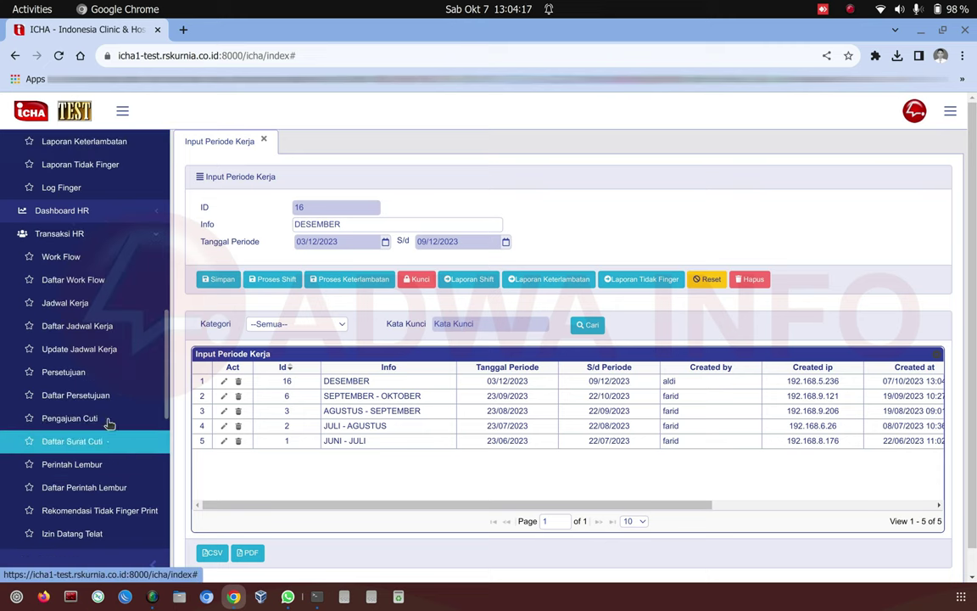
{"action": "left_click", "coordinate": [103, 310]}
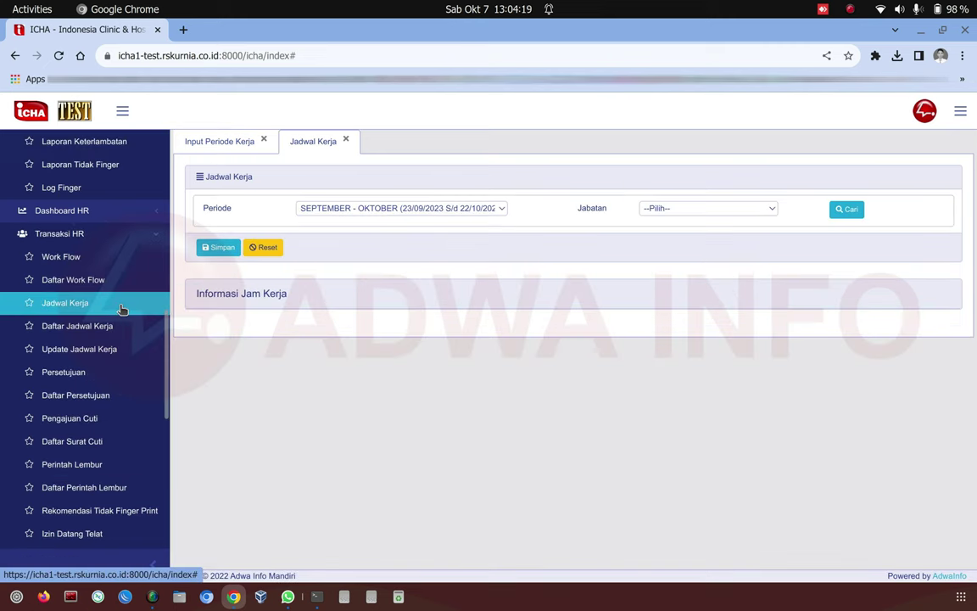
{"action": "left_click", "coordinate": [332, 213]}
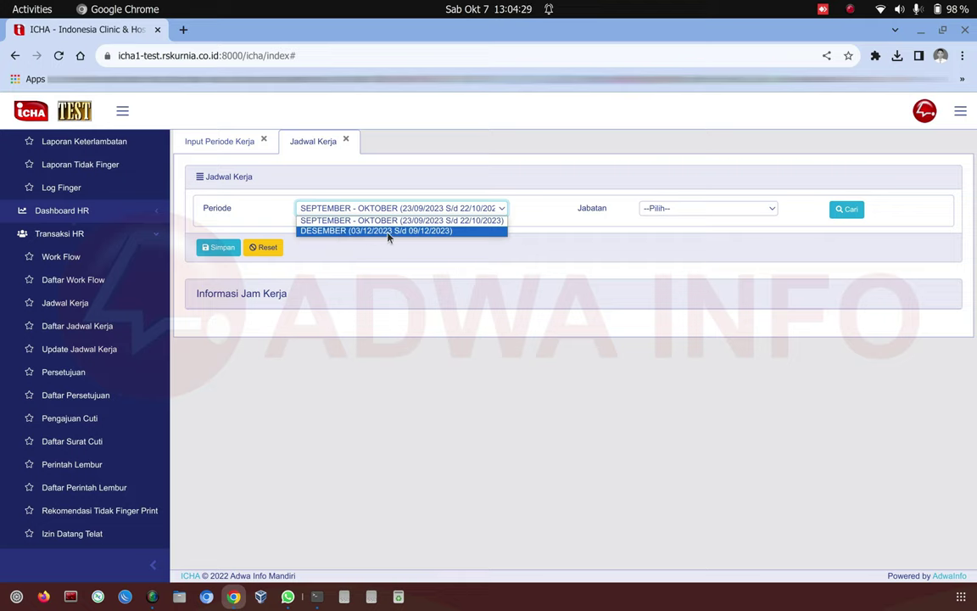
{"action": "left_click", "coordinate": [462, 233]}
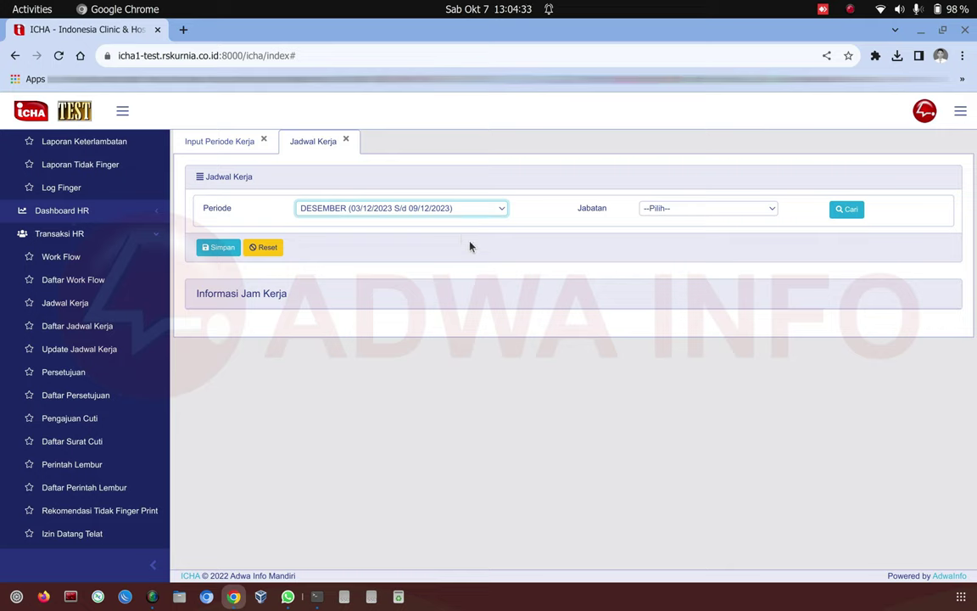
- Set the Jabatan to STAF IT and load the matching employees into the work schedule
{"action": "left_click_drag", "start_coordinate": [585, 210], "coordinate": [621, 213]}
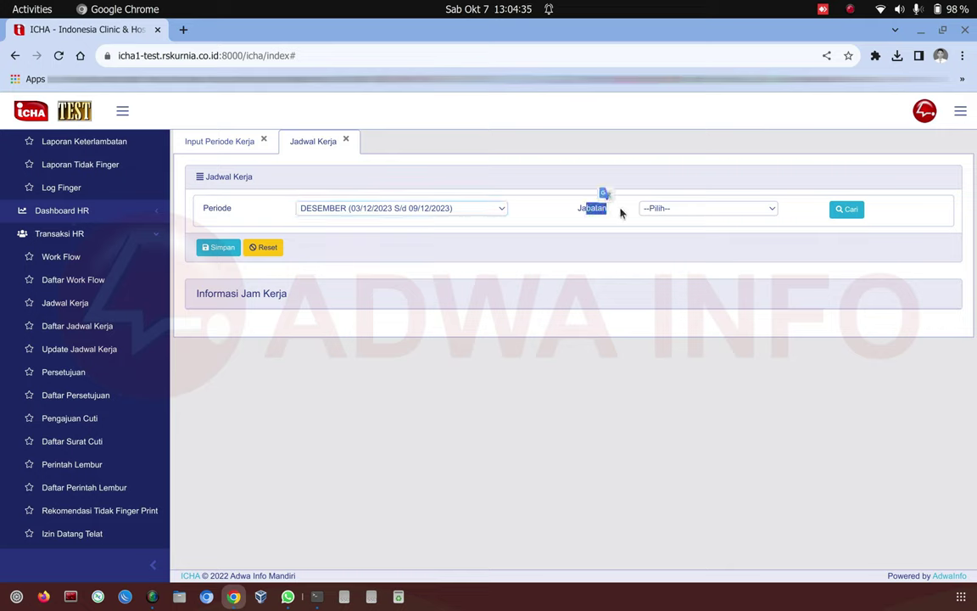
{"action": "left_click", "coordinate": [620, 213]}
{"action": "left_click", "coordinate": [652, 217]}
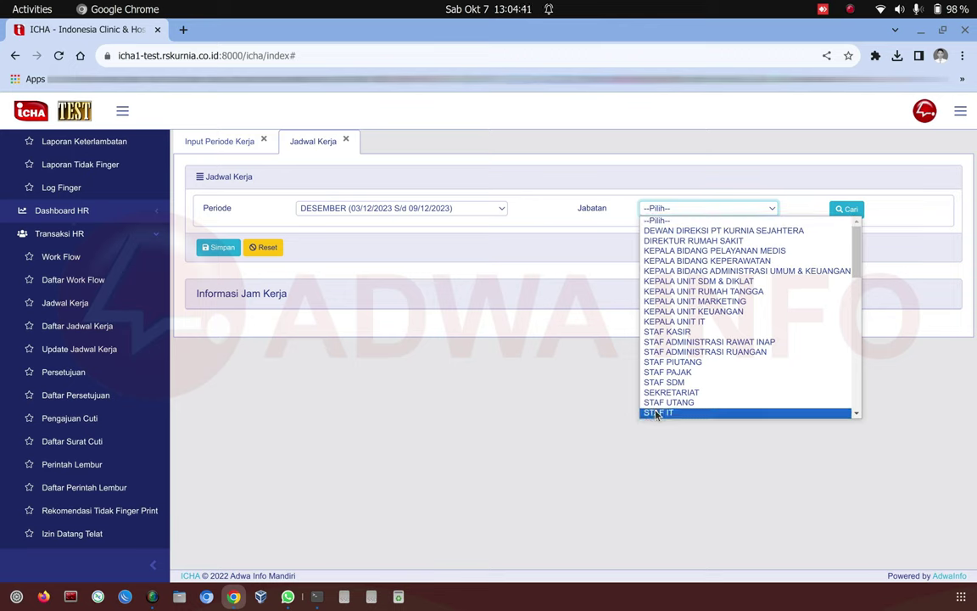
{"action": "scroll", "coordinate": [670, 415], "scroll_direction": "down", "scroll_amount": 1}
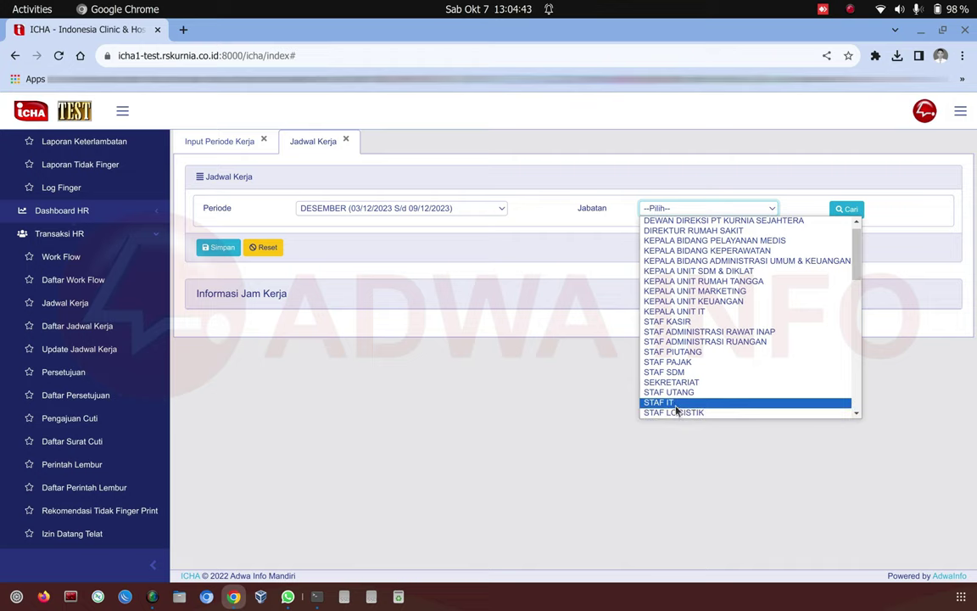
{"action": "left_click", "coordinate": [678, 406]}
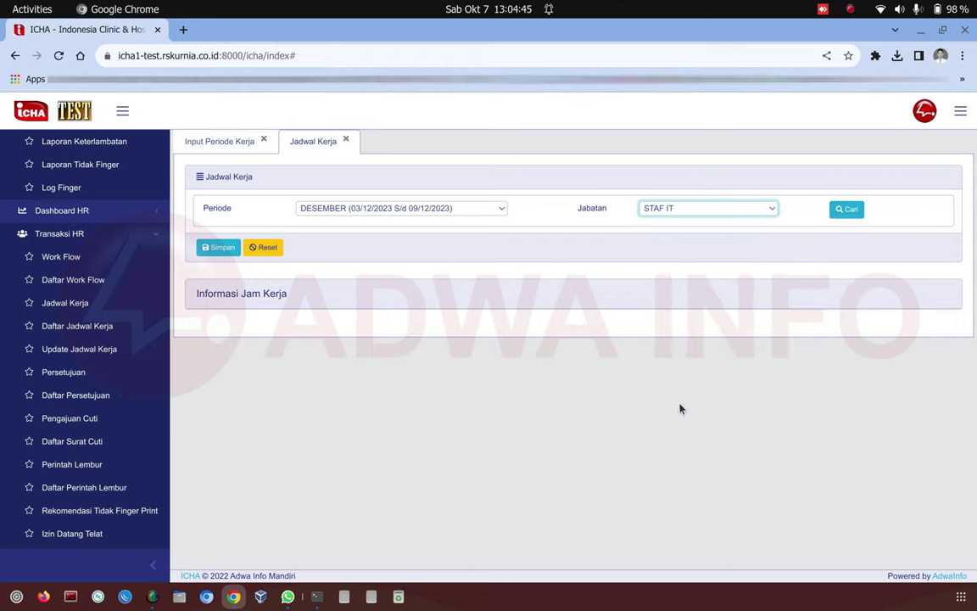
{"action": "left_click", "coordinate": [844, 214]}
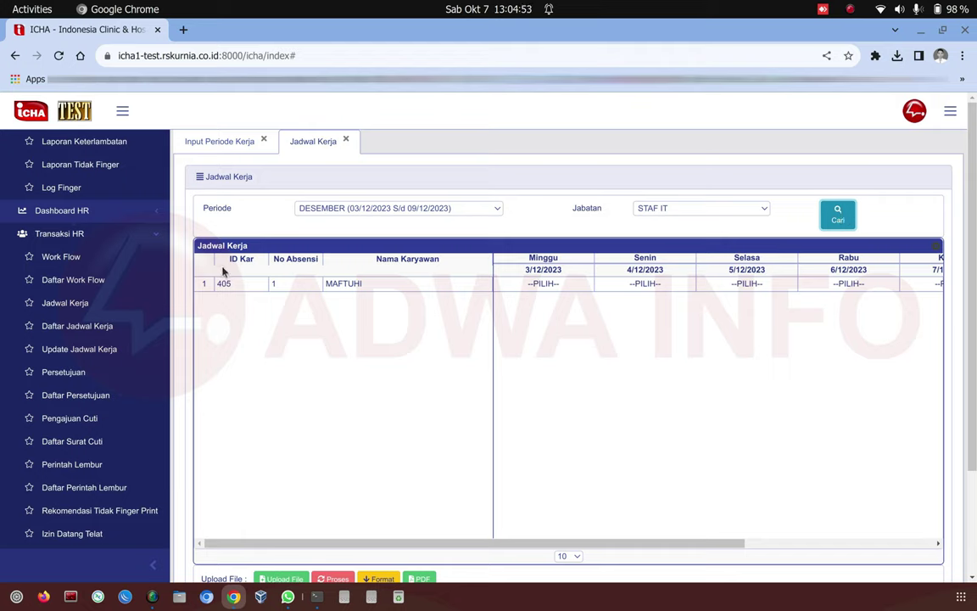
- Examine the employee details and the daily schedule columns from Sunday to Saturday in the Jadwal Kerja table
{"action": "left_click_drag", "start_coordinate": [212, 274], "coordinate": [309, 293]}
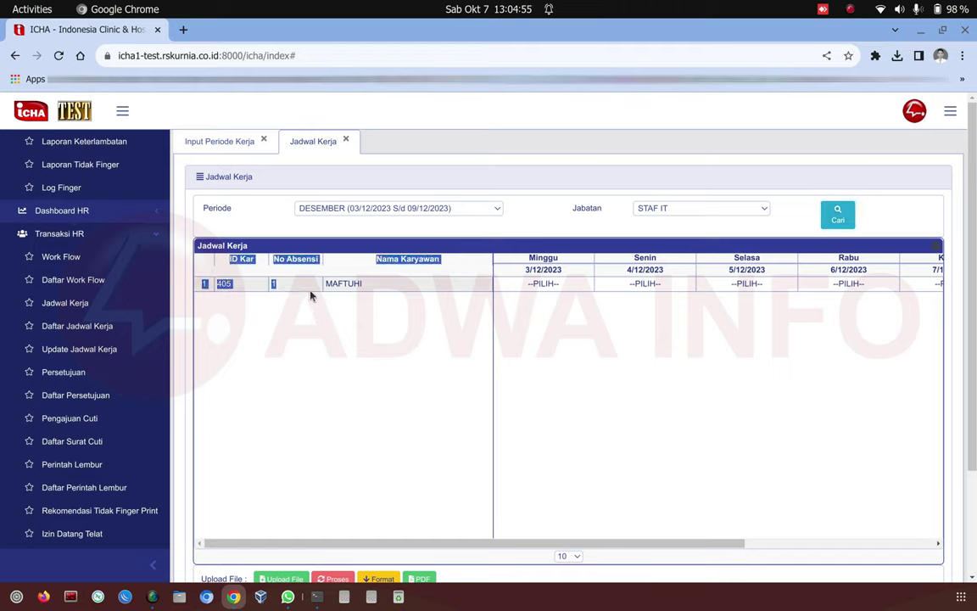
{"action": "left_click", "coordinate": [339, 314]}
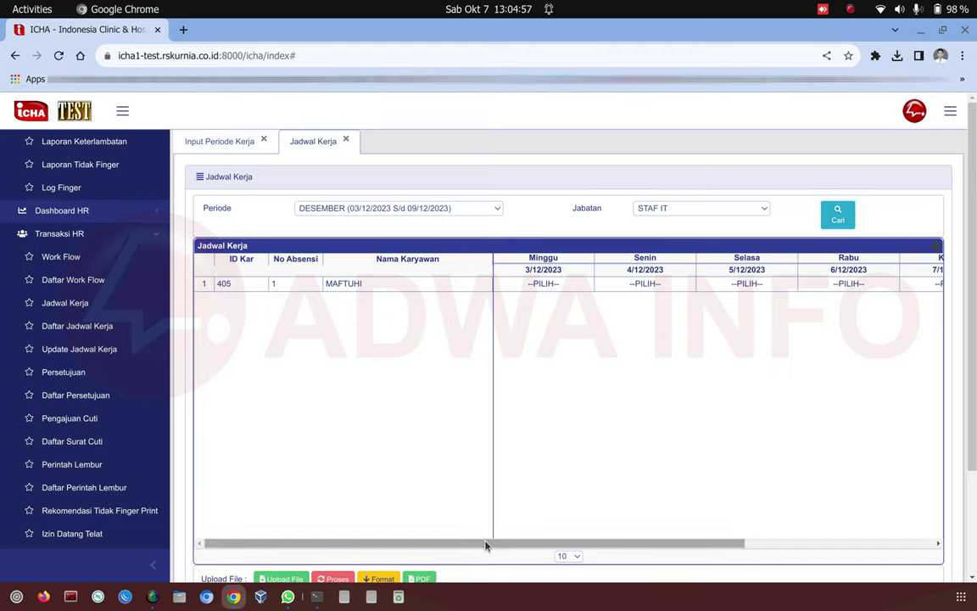
{"action": "left_click_drag", "start_coordinate": [485, 545], "coordinate": [860, 539]}
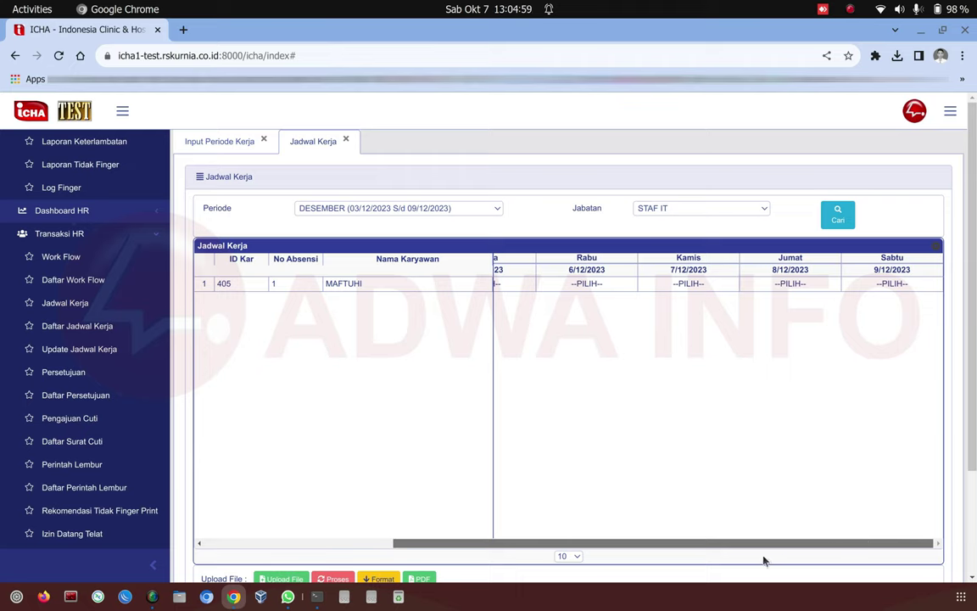
{"action": "left_click_drag", "start_coordinate": [763, 560], "coordinate": [485, 528]}
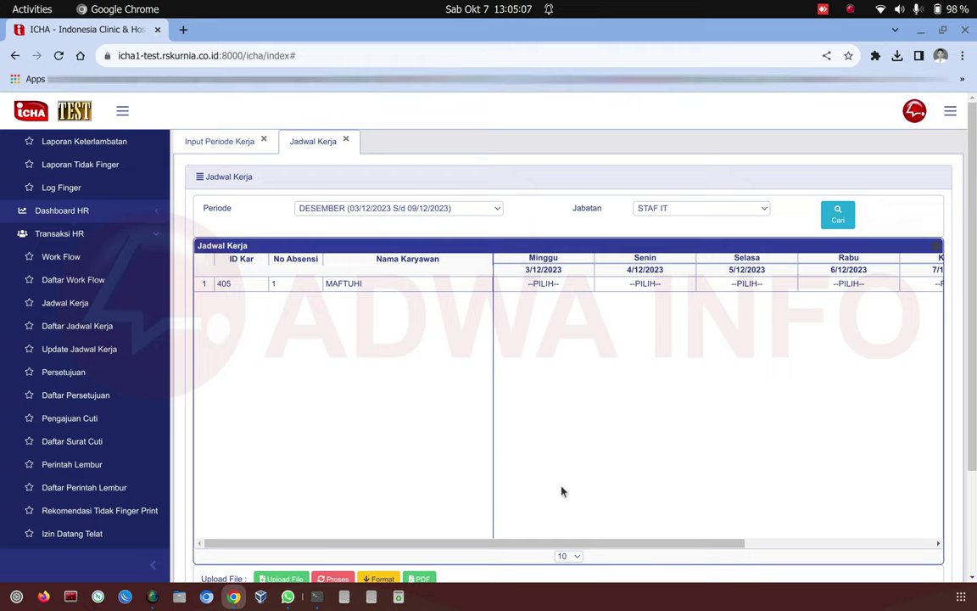
{"action": "left_click_drag", "start_coordinate": [565, 545], "coordinate": [775, 492]}
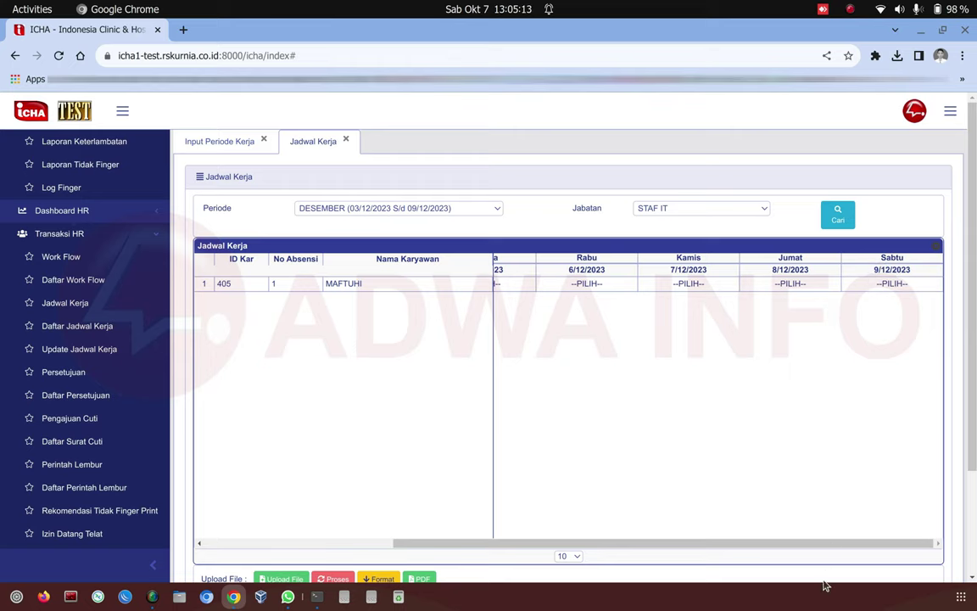
- Expand the Informasi Jam Kerja section and sort the Daftar Jam Kerja shift list by Id in ascending order
{"action": "scroll", "coordinate": [721, 458], "scroll_direction": "down", "scroll_amount": 3}
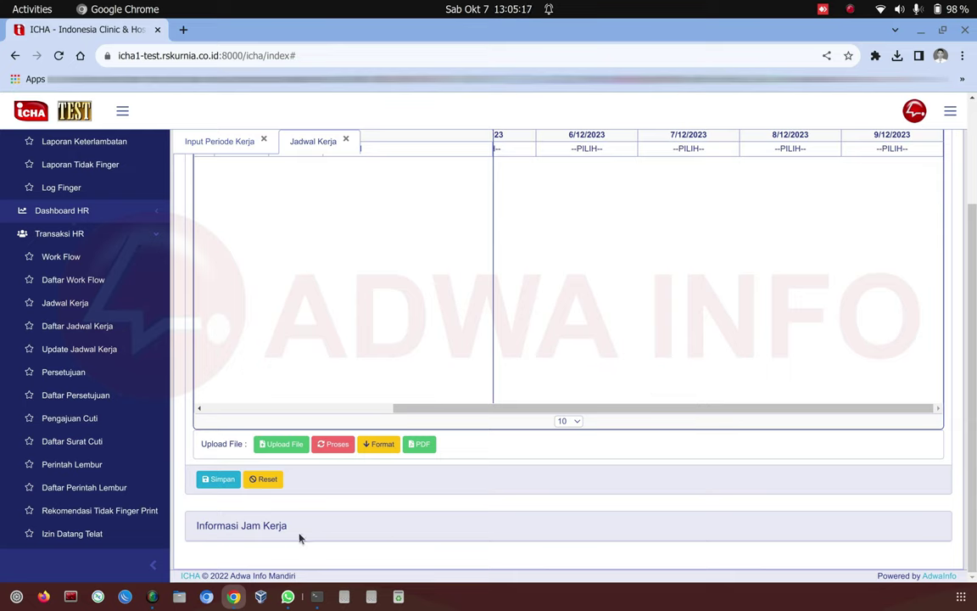
{"action": "left_click", "coordinate": [834, 525]}
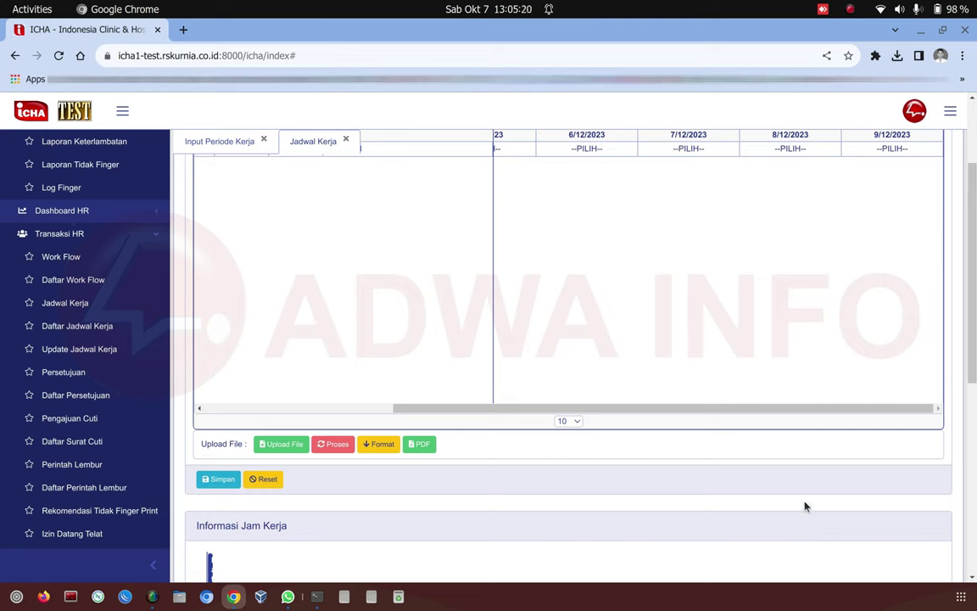
{"action": "left_click", "coordinate": [751, 531]}
{"action": "left_click", "coordinate": [704, 525]}
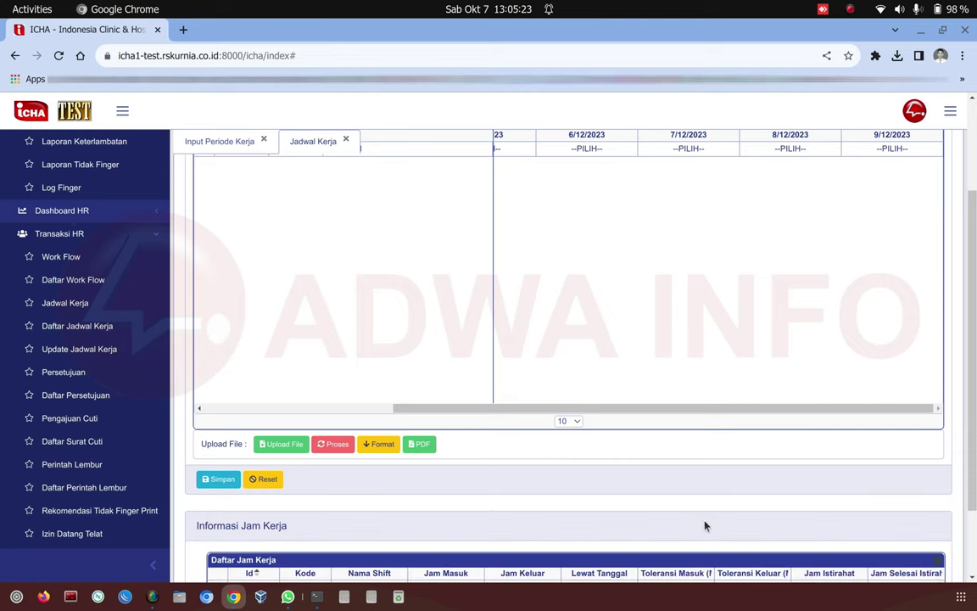
{"action": "double_click", "coordinate": [274, 526]}
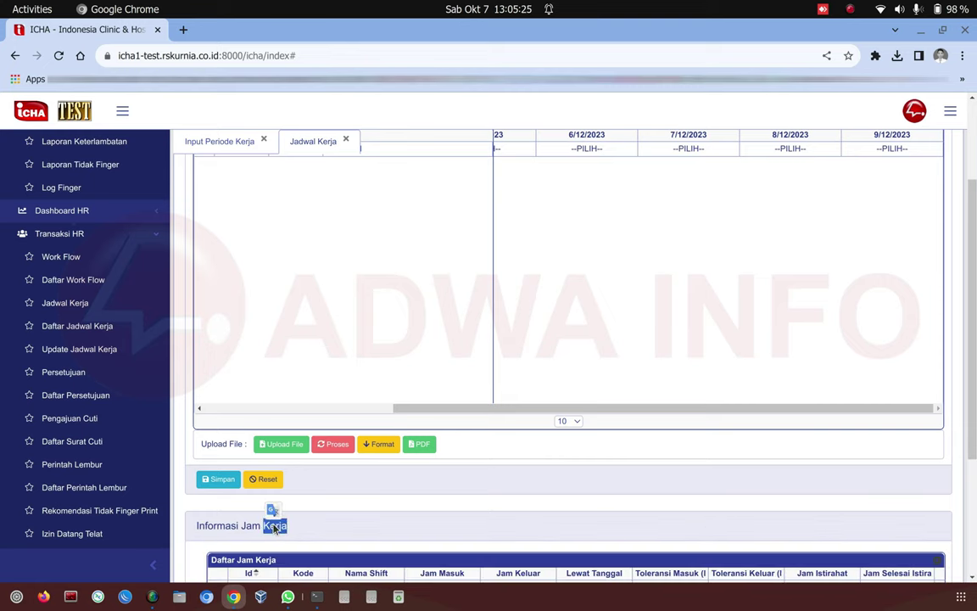
{"action": "scroll", "coordinate": [408, 461], "scroll_direction": "down", "scroll_amount": 4}
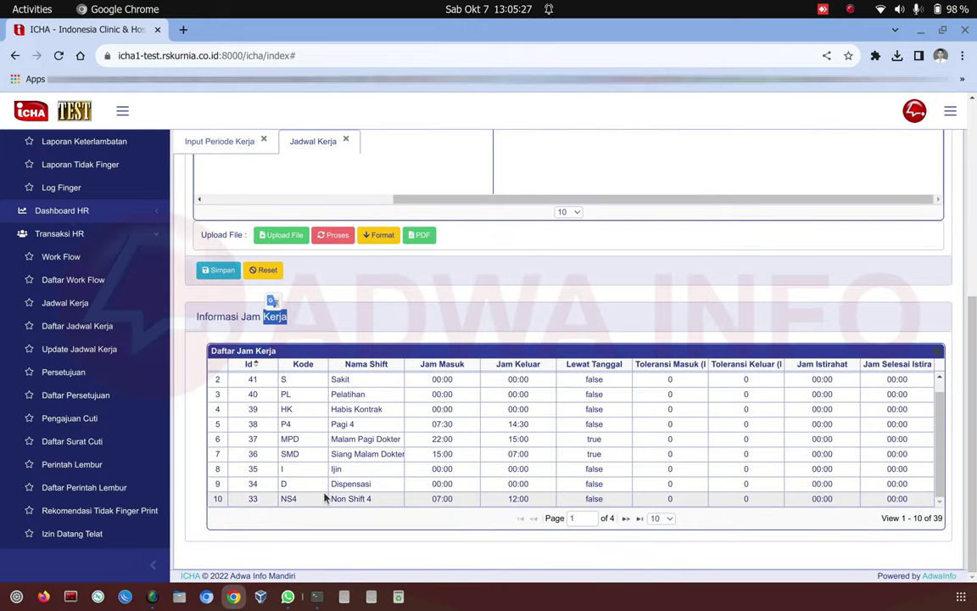
{"action": "scroll", "coordinate": [318, 475], "scroll_direction": "up", "scroll_amount": 2}
{"action": "left_click", "coordinate": [256, 365]}
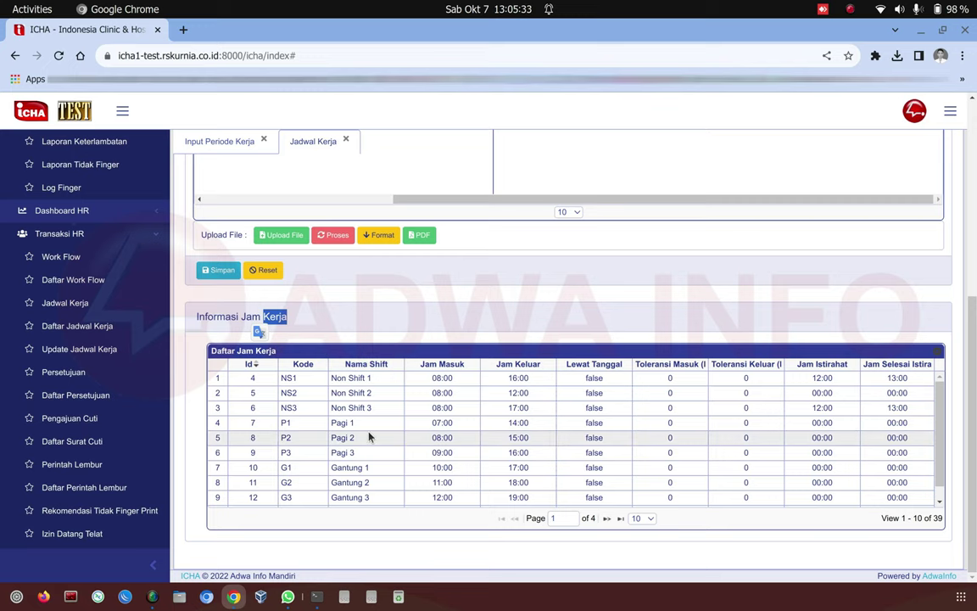
- Examine the code, shift name and entry and exit hours of shift P1
{"action": "double_click", "coordinate": [300, 425]}
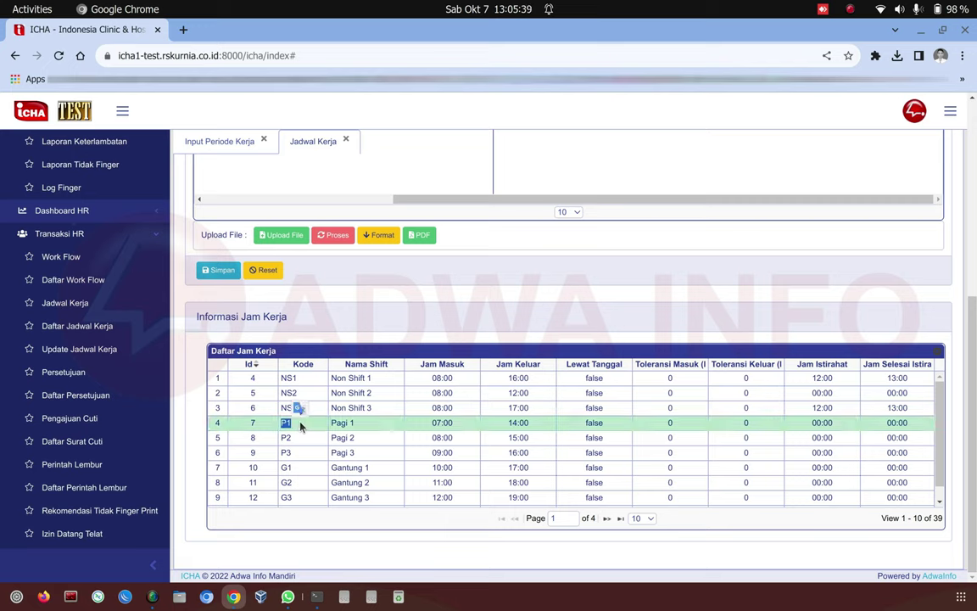
{"action": "left_click_drag", "start_coordinate": [331, 424], "coordinate": [358, 429]}
{"action": "left_click_drag", "start_coordinate": [424, 429], "coordinate": [536, 429]}
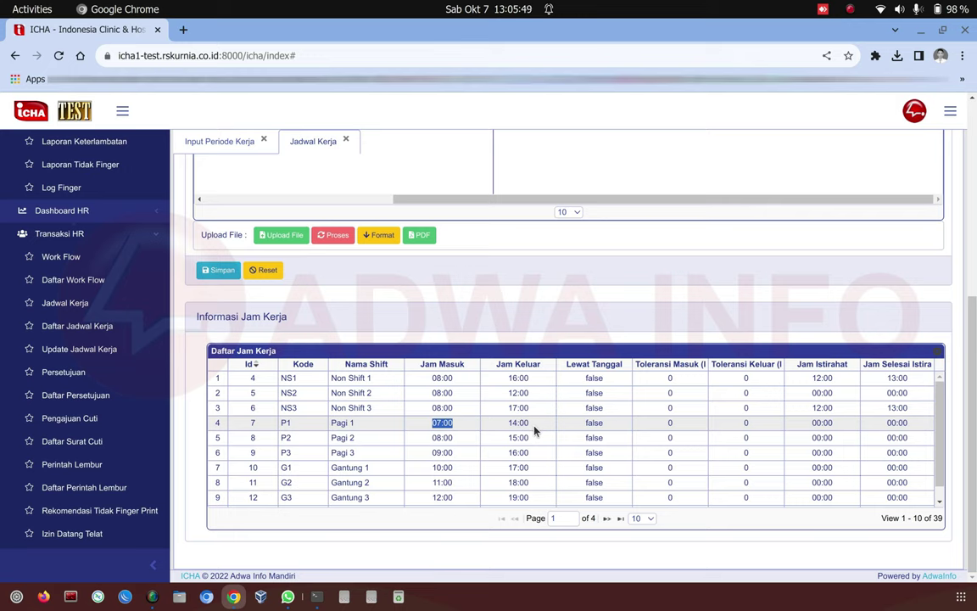
- Download the schedule format to Documents as Jadwal Kerja.csv and open it in LibreOffice Calc with the preset import options
{"action": "scroll", "coordinate": [439, 338], "scroll_direction": "up", "scroll_amount": 3}
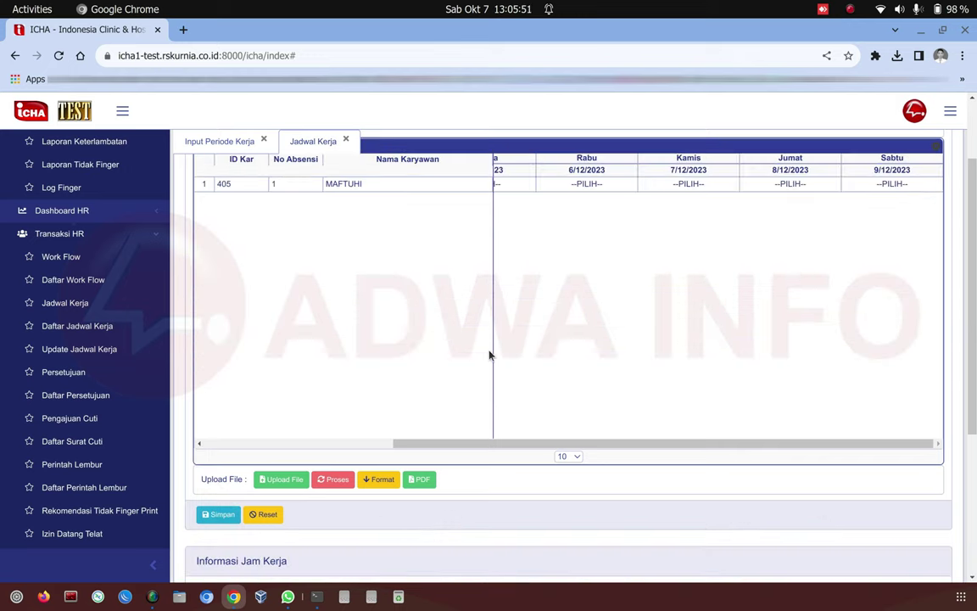
{"action": "scroll", "coordinate": [417, 383], "scroll_direction": "up", "scroll_amount": 1}
{"action": "scroll", "coordinate": [399, 429], "scroll_direction": "down", "scroll_amount": 1}
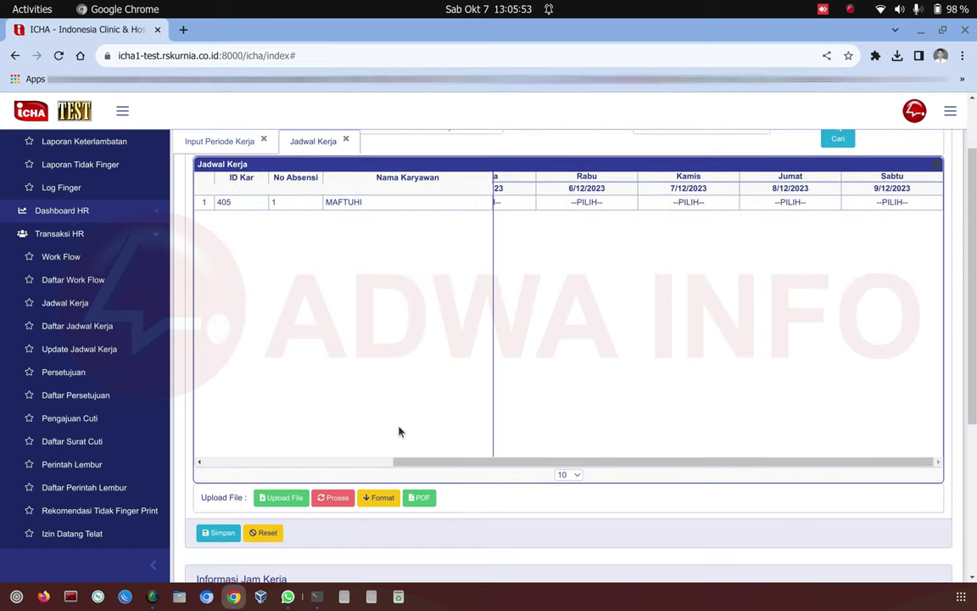
{"action": "left_click", "coordinate": [381, 497]}
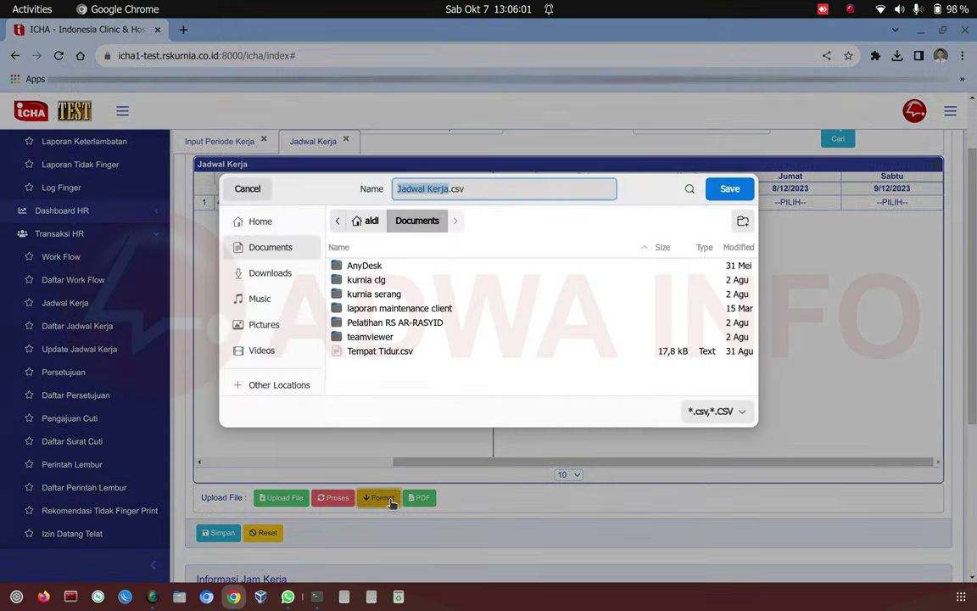
{"action": "left_click", "coordinate": [735, 193]}
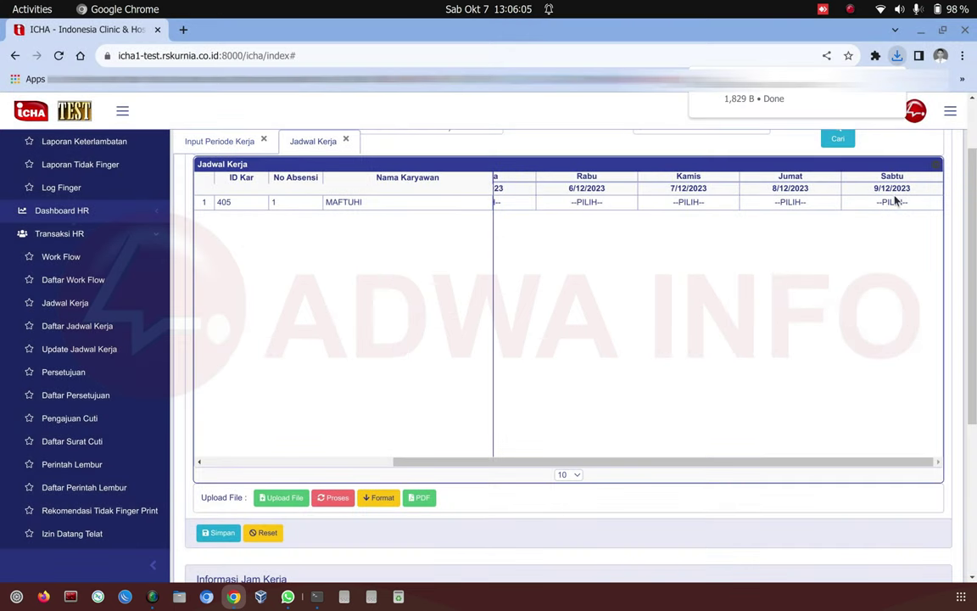
{"action": "left_click", "coordinate": [831, 105]}
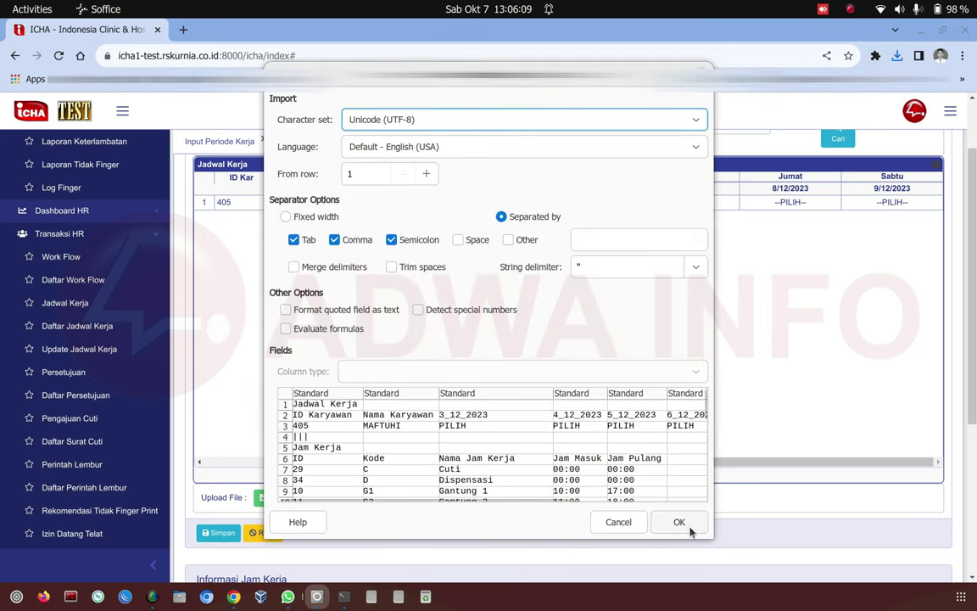
{"action": "left_click", "coordinate": [690, 527]}
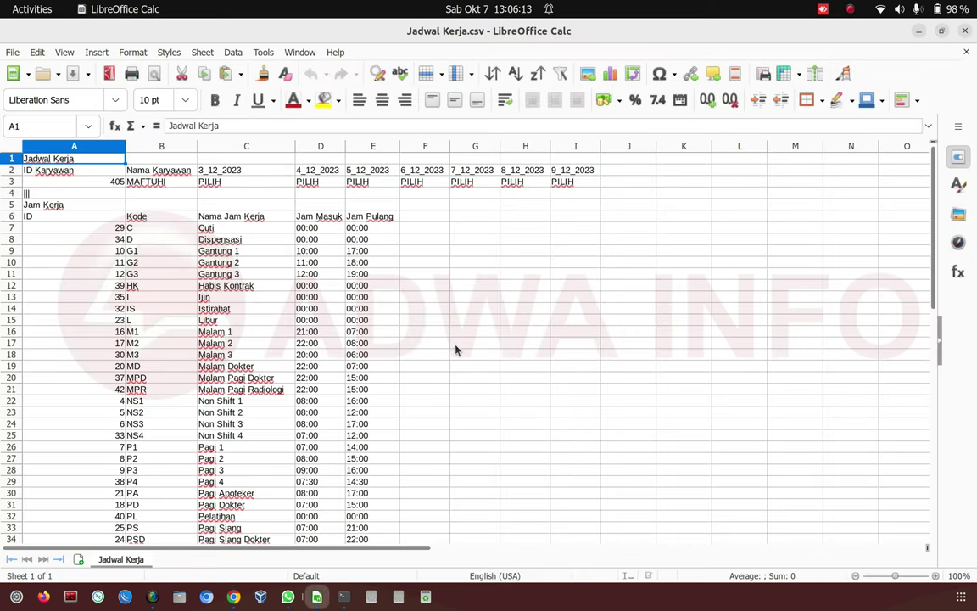
- Examine the PILIH placeholders under the dates in row 3 and the shift codes in the Kode column
{"action": "left_click", "coordinate": [222, 189]}
{"action": "double_click", "coordinate": [206, 183]}
{"action": "double_click", "coordinate": [309, 183]}
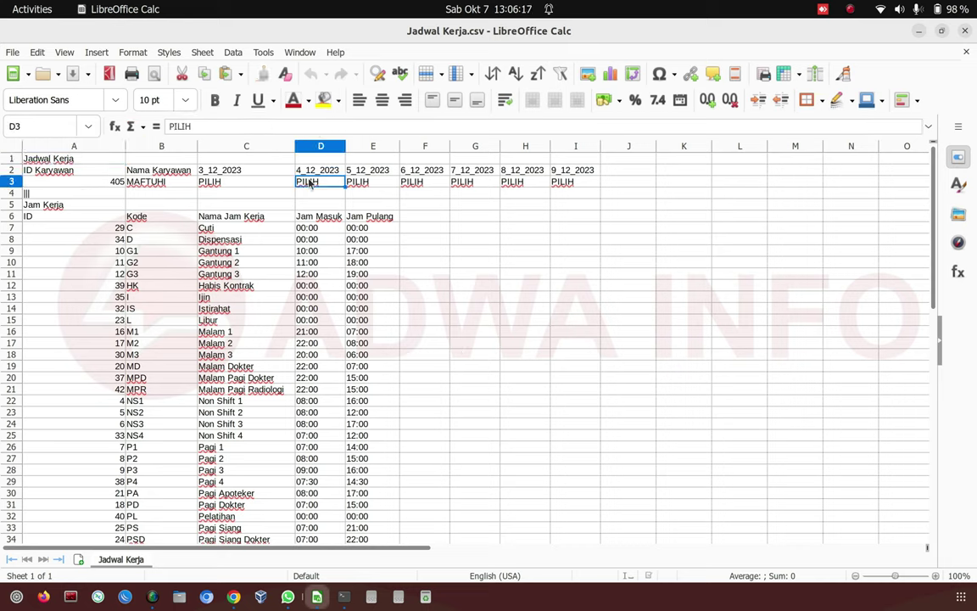
{"action": "double_click", "coordinate": [355, 184]}
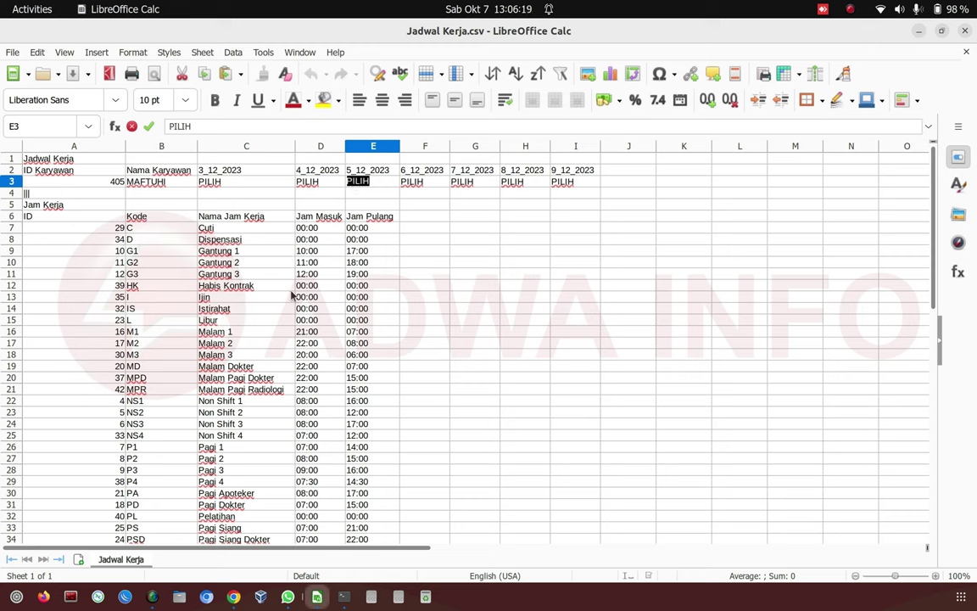
{"action": "scroll", "coordinate": [147, 225], "scroll_direction": "down", "scroll_amount": 2}
{"action": "scroll", "coordinate": [147, 225], "scroll_direction": "up", "scroll_amount": 2}
{"action": "left_click", "coordinate": [227, 185]}
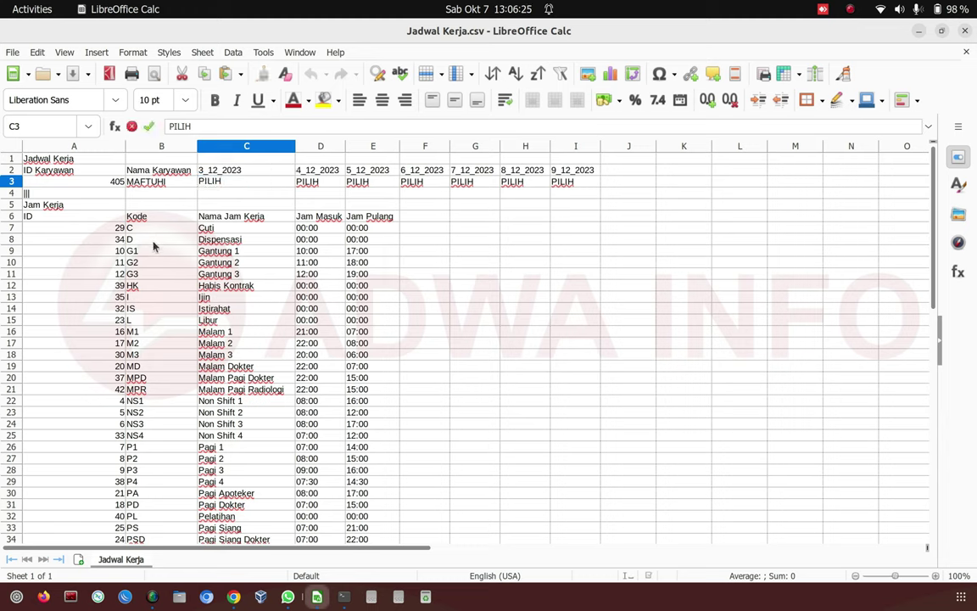
{"action": "left_click_drag", "start_coordinate": [138, 217], "coordinate": [150, 271]}
{"action": "left_click_drag", "start_coordinate": [151, 401], "coordinate": [159, 482]}
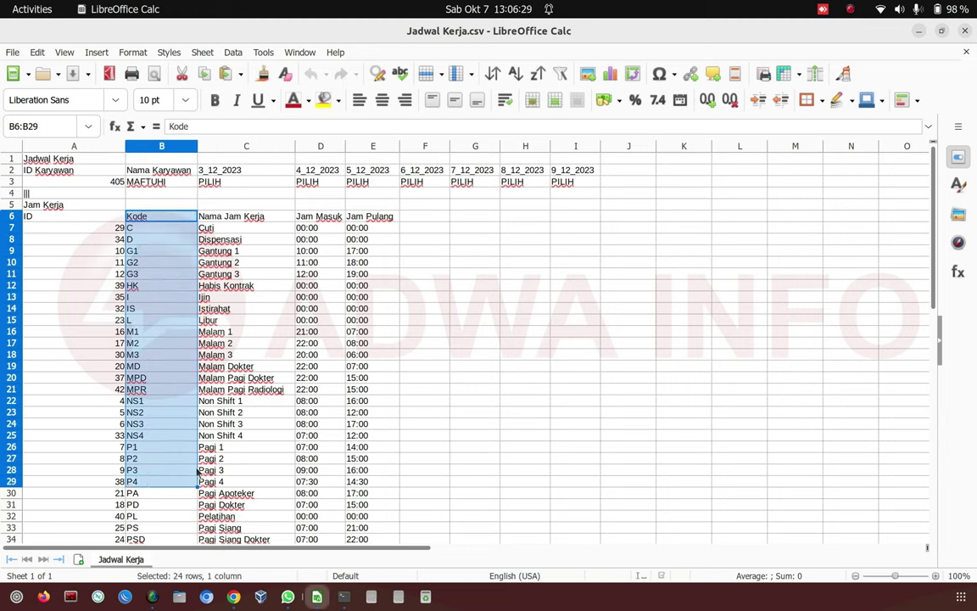
{"action": "left_click", "coordinate": [168, 456]}
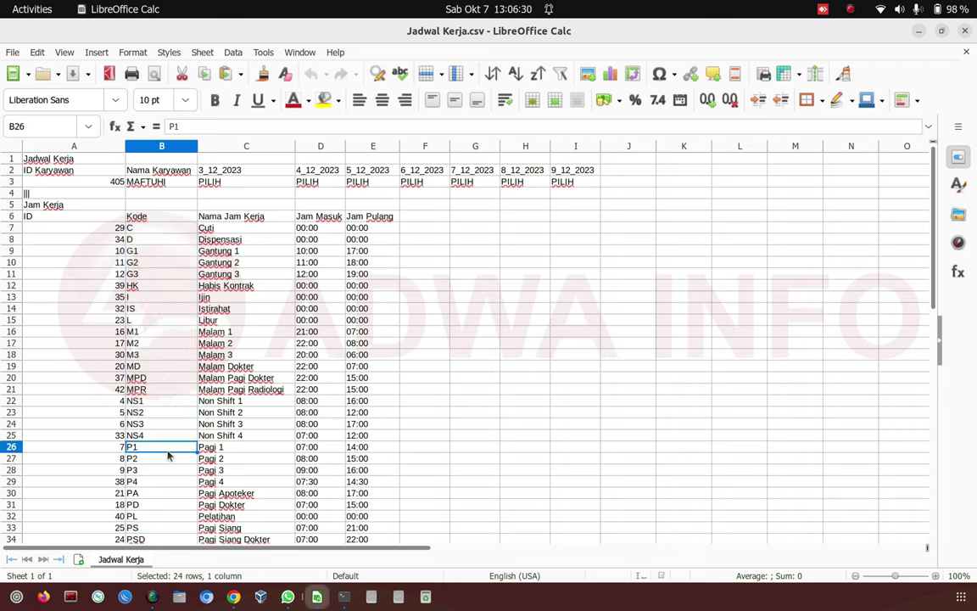
- Check the hours of shift Pagi 1 and replace the employee's PILIH placeholder under 3_12_2023 with P1
{"action": "double_click", "coordinate": [236, 183]}
{"action": "key", "text": "BackSpace"}
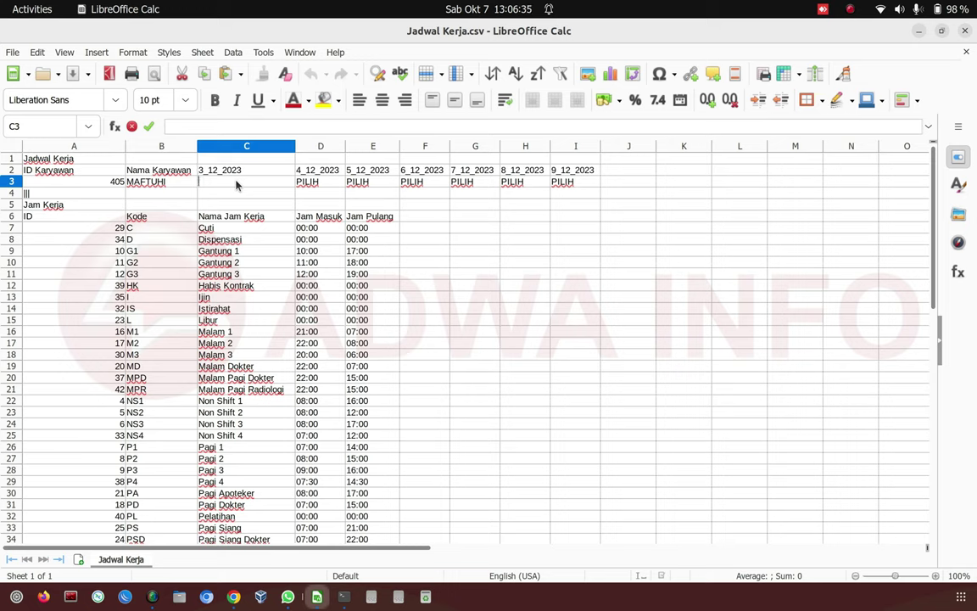
{"action": "left_click", "coordinate": [208, 448]}
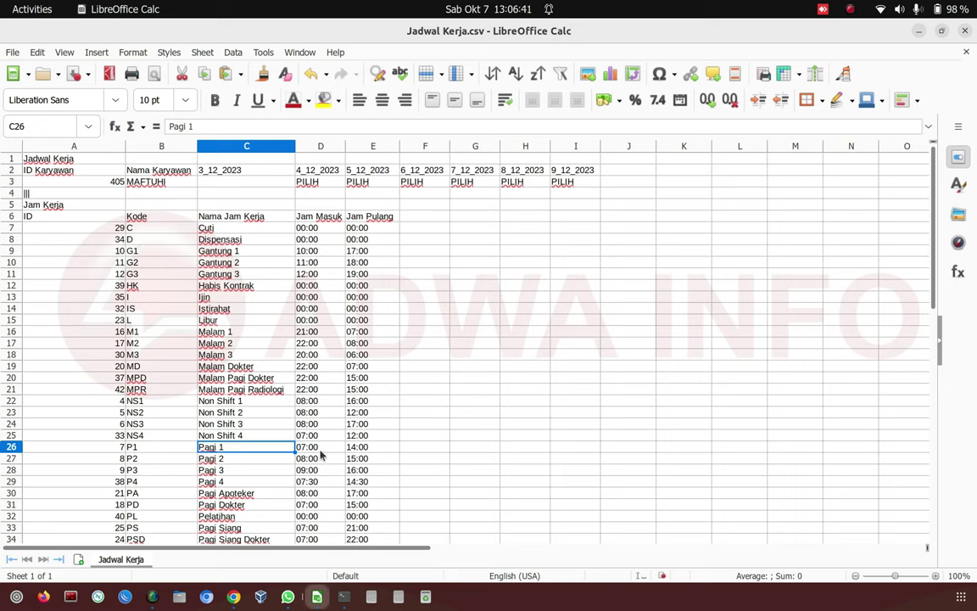
{"action": "left_click", "coordinate": [321, 448]}
{"action": "double_click", "coordinate": [355, 448]}
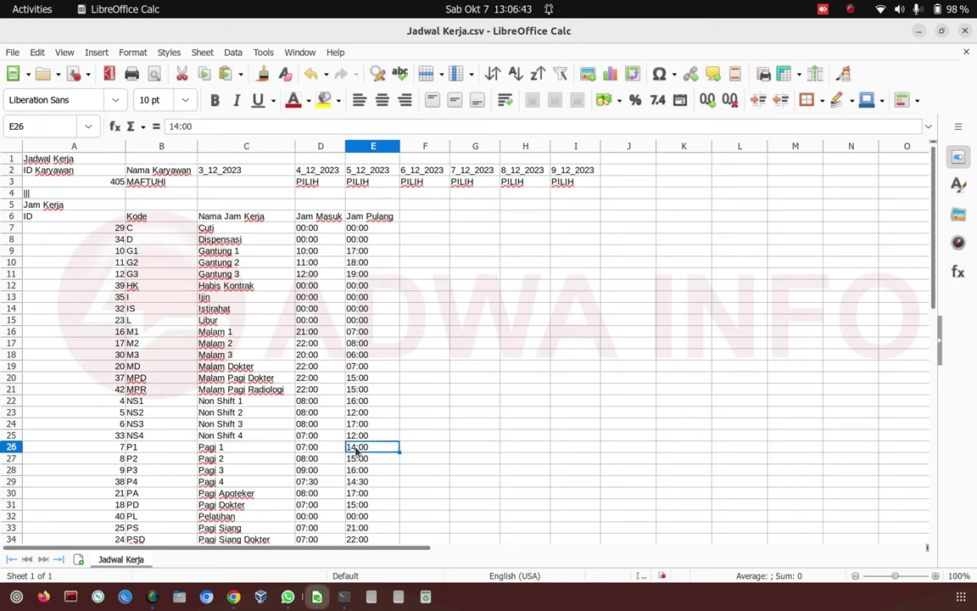
{"action": "left_click", "coordinate": [250, 181]}
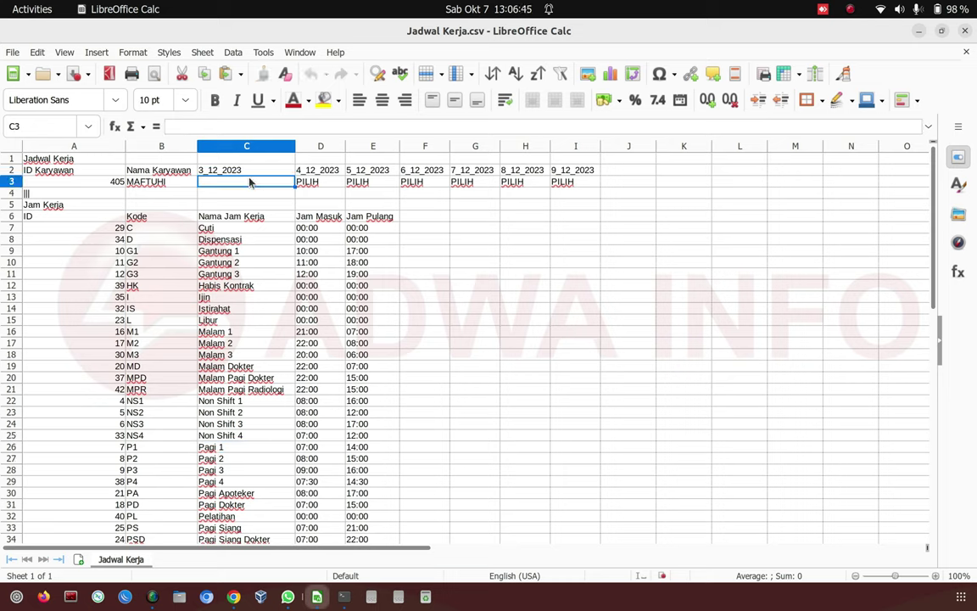
{"action": "type", "text": "P1"}
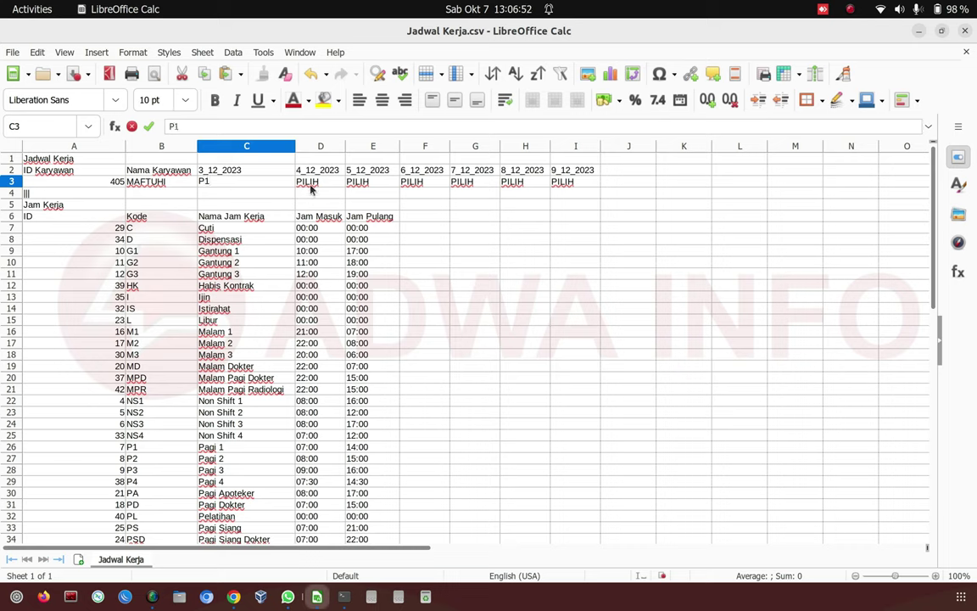
- Set the employee's shift code to P1 for 4_12_2023, 5_12_2023 and 6_12_2023
{"action": "double_click", "coordinate": [308, 183]}
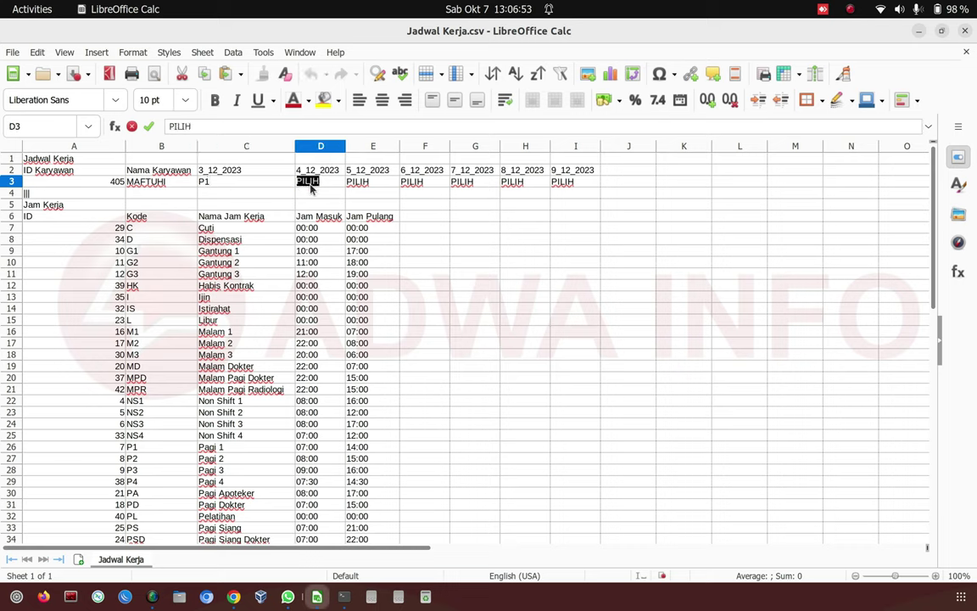
{"action": "type", "text": "P1"}
{"action": "double_click", "coordinate": [357, 182]}
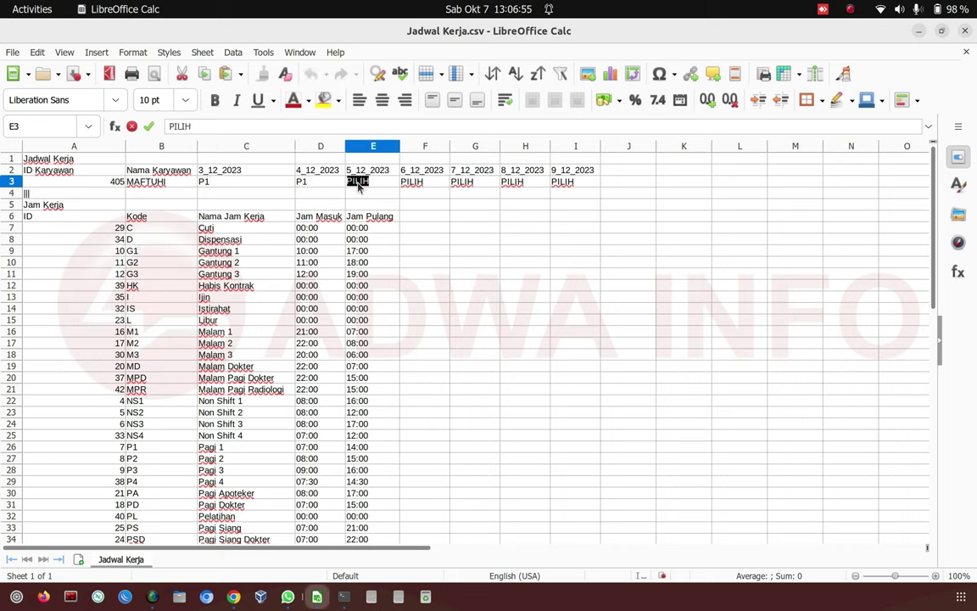
{"action": "type", "text": "P1"}
{"action": "double_click", "coordinate": [406, 185]}
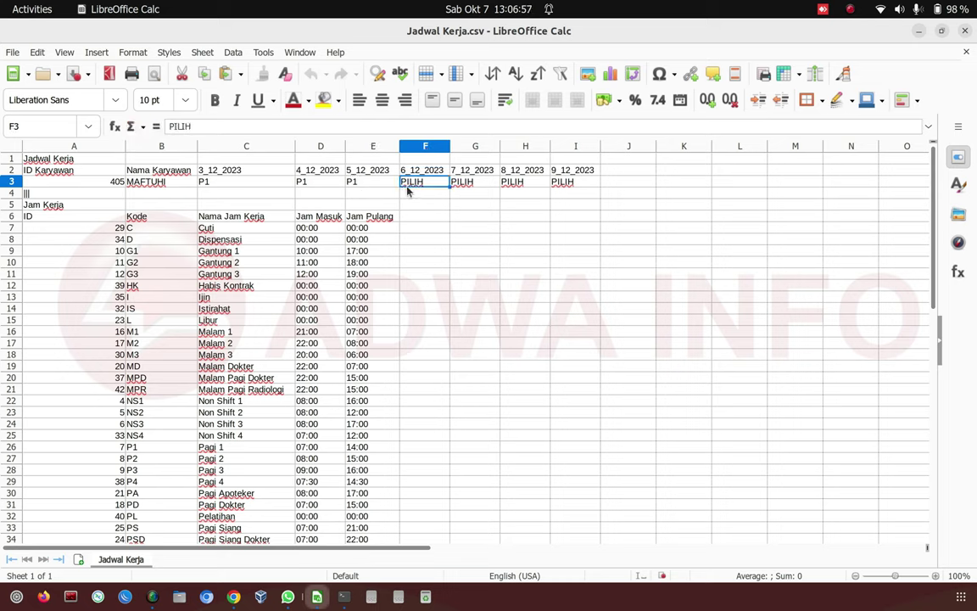
{"action": "type", "text": "P1"}
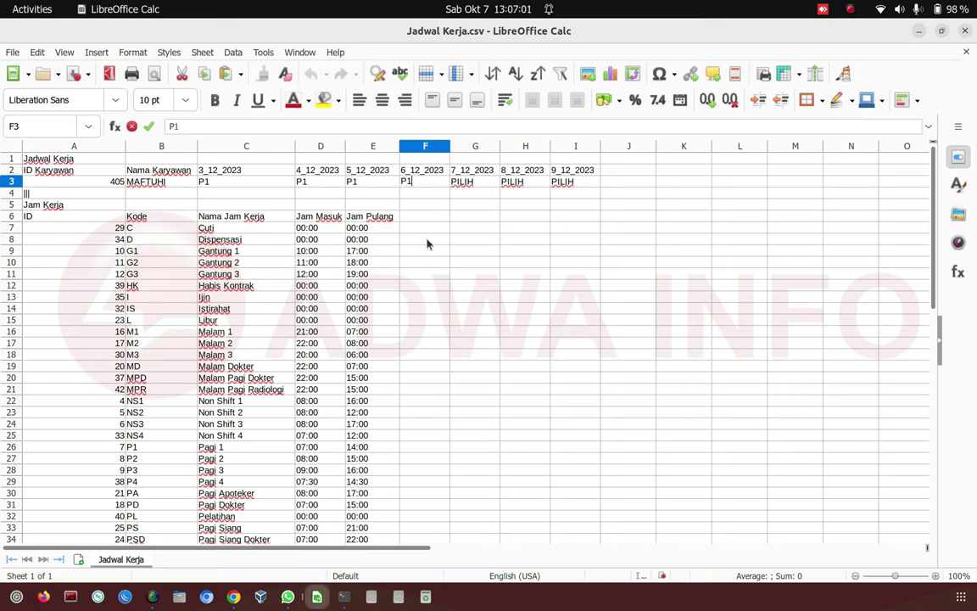
- Look up shift Siang 1 in the shift list and set the employee's code to S1 for 7_12_2023, 8_12_2023 and 9_12_2023
{"action": "scroll", "coordinate": [360, 441], "scroll_direction": "down", "scroll_amount": 3}
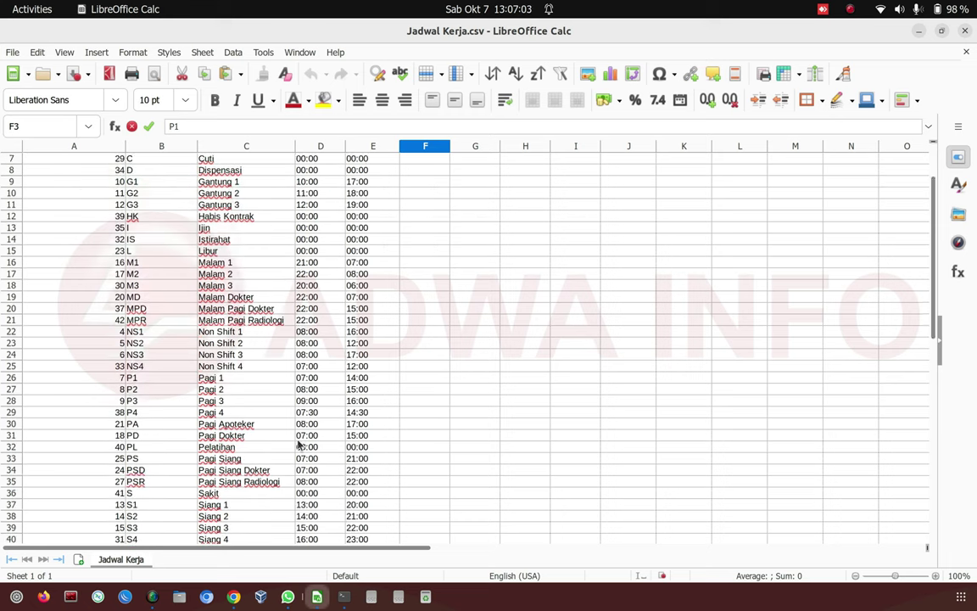
{"action": "left_click_drag", "start_coordinate": [135, 470], "coordinate": [348, 472]}
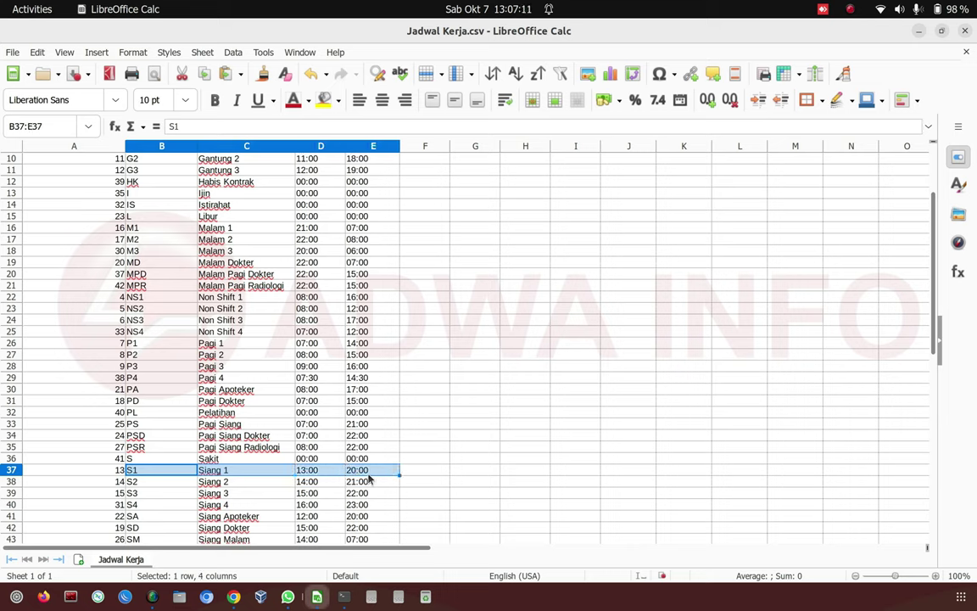
{"action": "scroll", "coordinate": [369, 480], "scroll_direction": "up", "scroll_amount": 3}
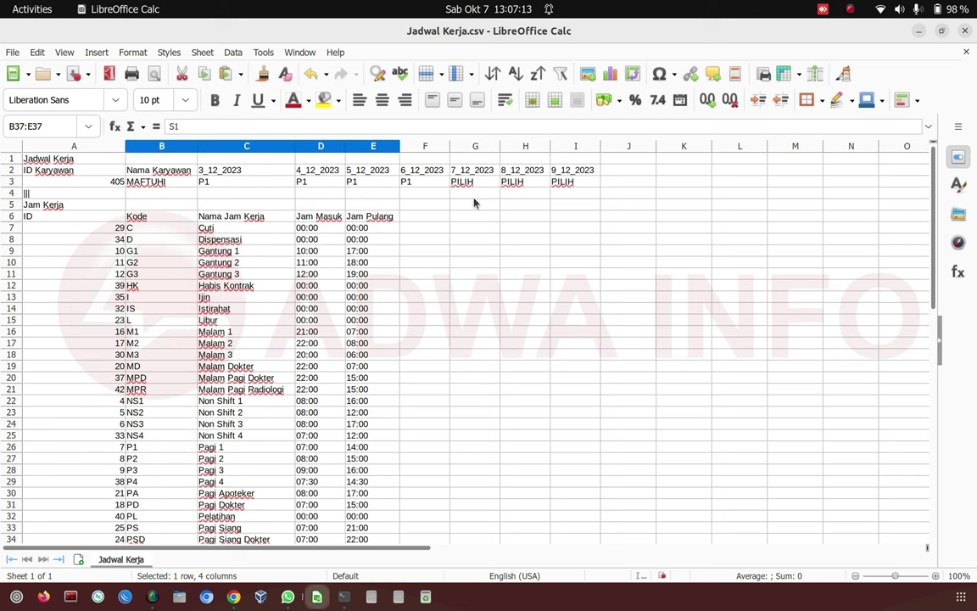
{"action": "left_click", "coordinate": [480, 190]}
{"action": "key", "text": "BackSpace"}
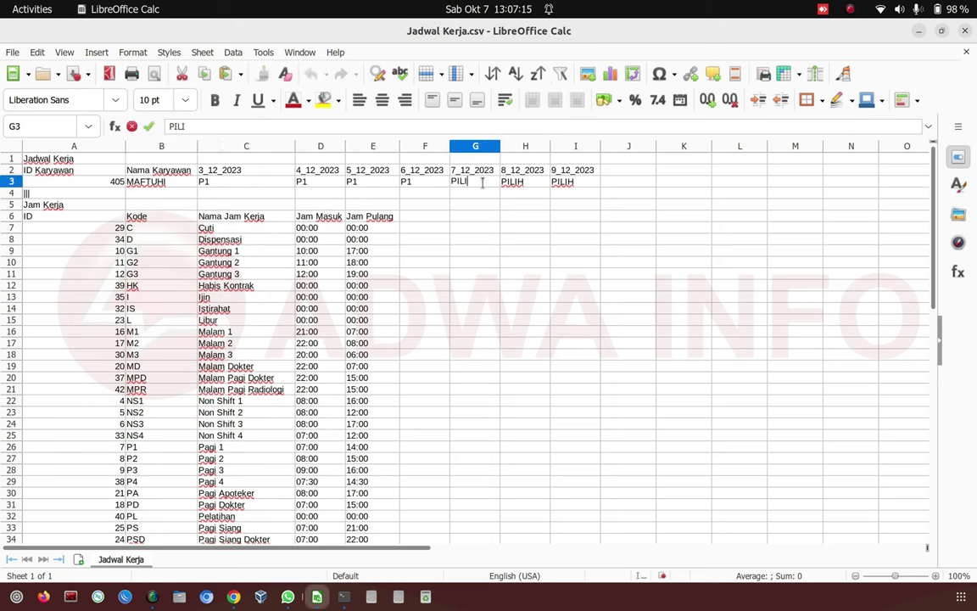
{"action": "type", "text": "S1"}
{"action": "double_click", "coordinate": [513, 182]}
{"action": "type", "text": "S1"}
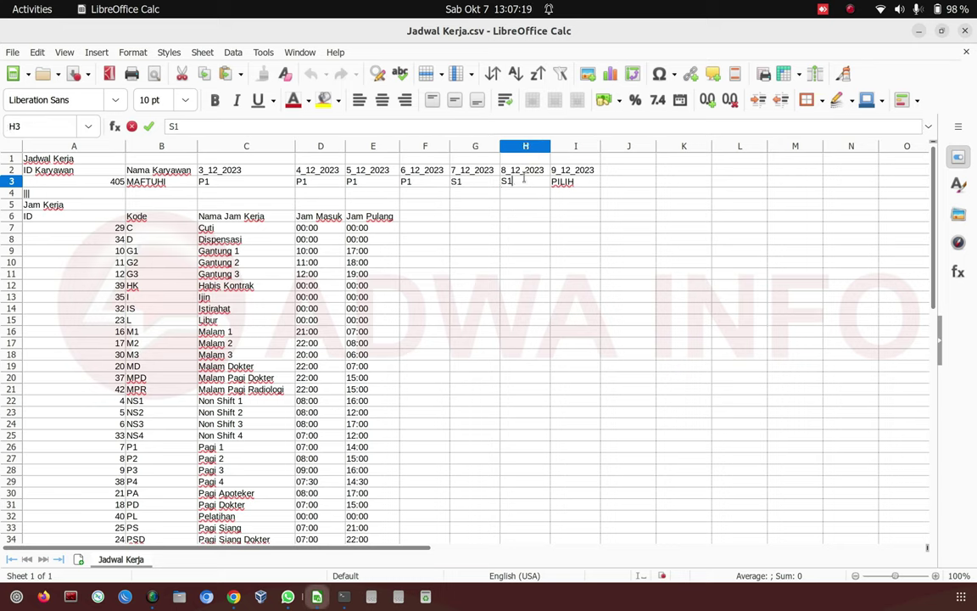
{"action": "double_click", "coordinate": [563, 181]}
{"action": "type", "text": "S1"}
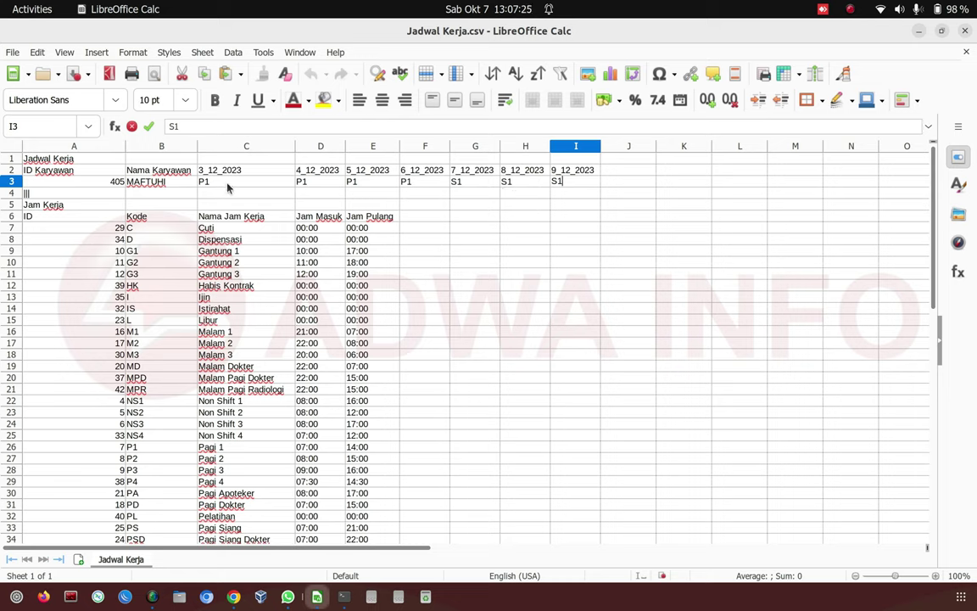
{"action": "left_click_drag", "start_coordinate": [229, 183], "coordinate": [547, 186]}
{"action": "left_click", "coordinate": [560, 183]}
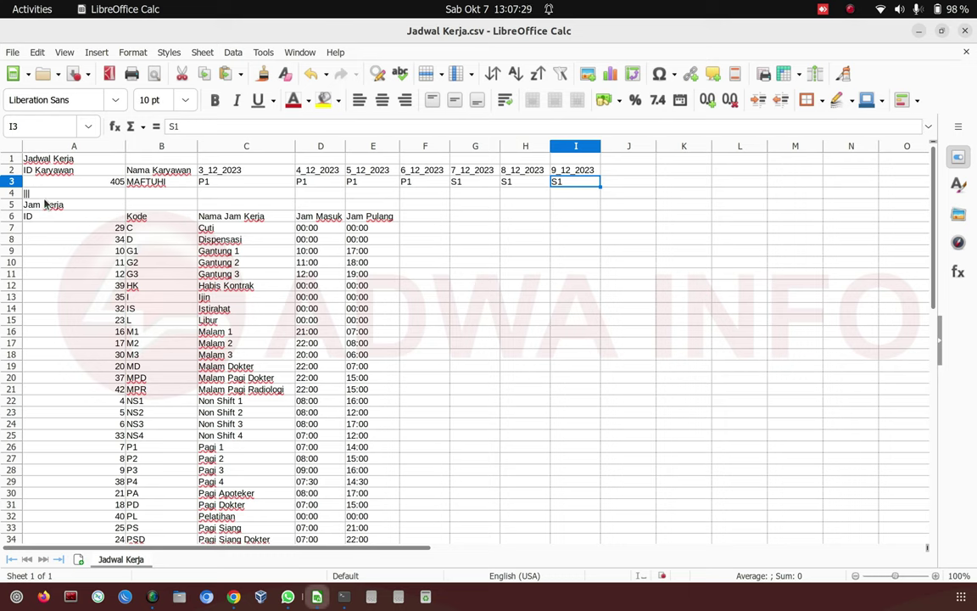
- Delete the shift reference list in cells A4:E46 with the Shift cells up option
{"action": "left_click_drag", "start_coordinate": [37, 196], "coordinate": [380, 316]}
{"action": "right_click", "coordinate": [340, 279]}
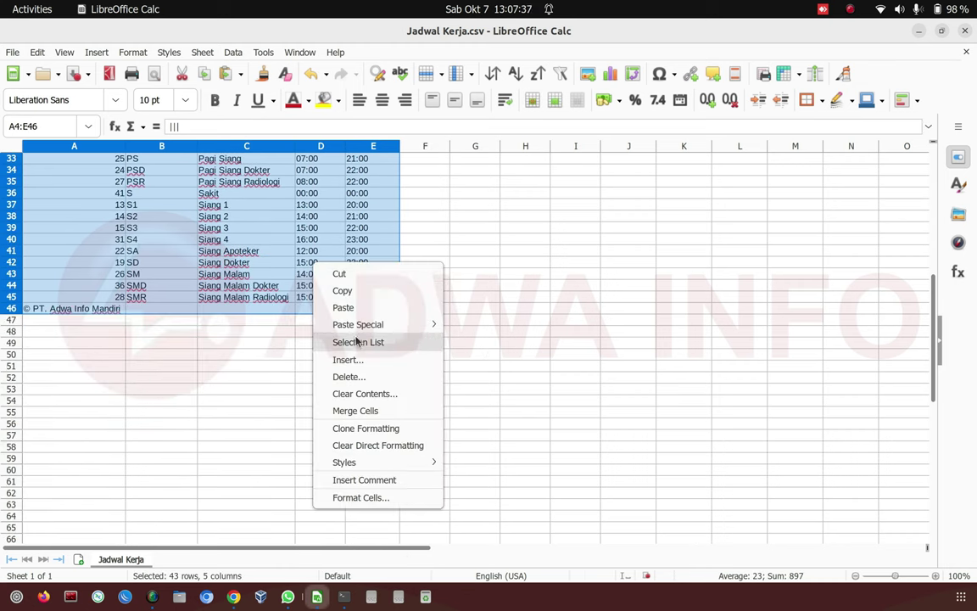
{"action": "left_click", "coordinate": [360, 375]}
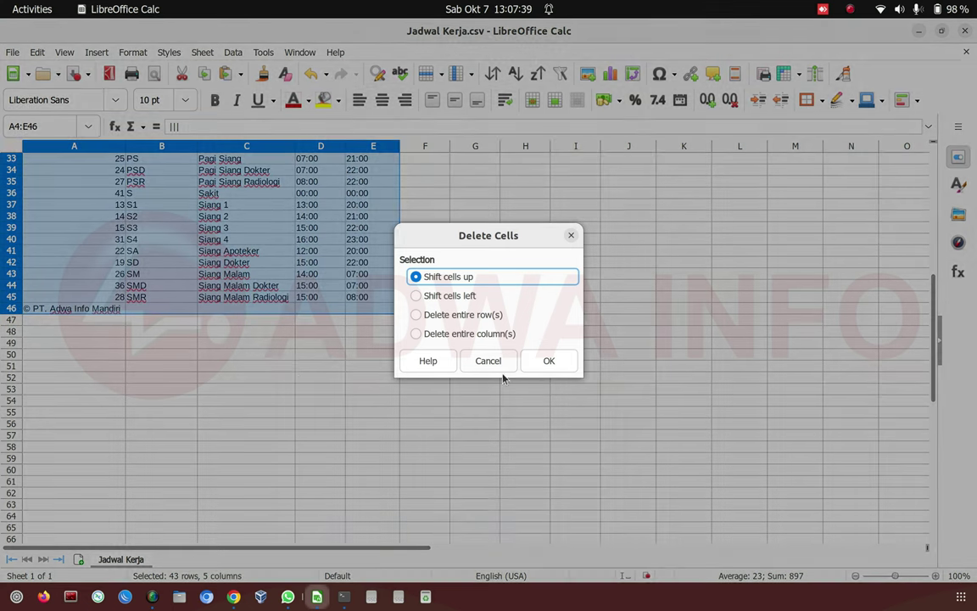
{"action": "left_click", "coordinate": [543, 361]}
{"action": "scroll", "coordinate": [298, 368], "scroll_direction": "up", "scroll_amount": 11}
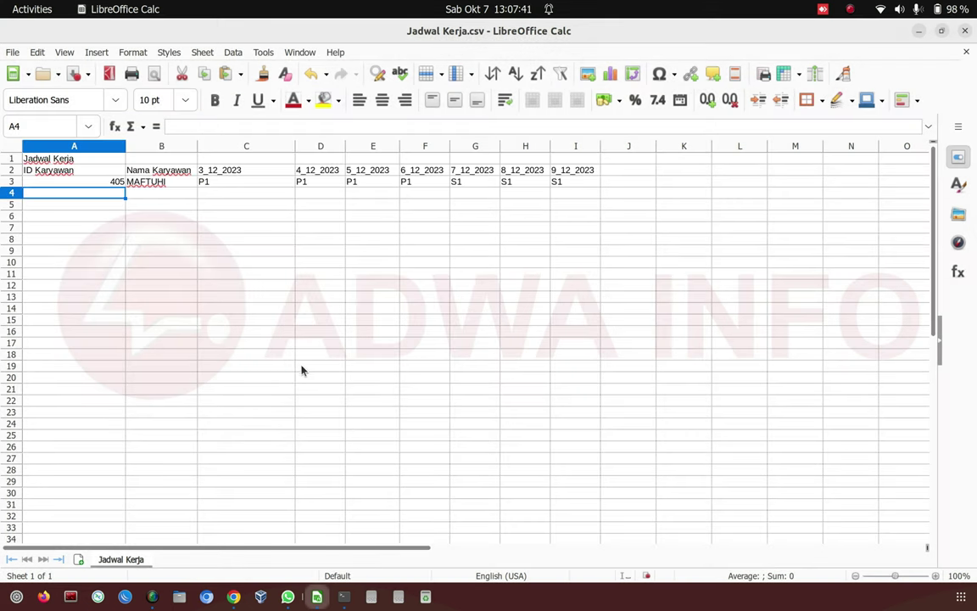
- Check the remaining schedule in A1:I3 and the area below it, and save the changes to Jadwal Kerja.csv
{"action": "left_click_drag", "start_coordinate": [70, 160], "coordinate": [580, 183]}
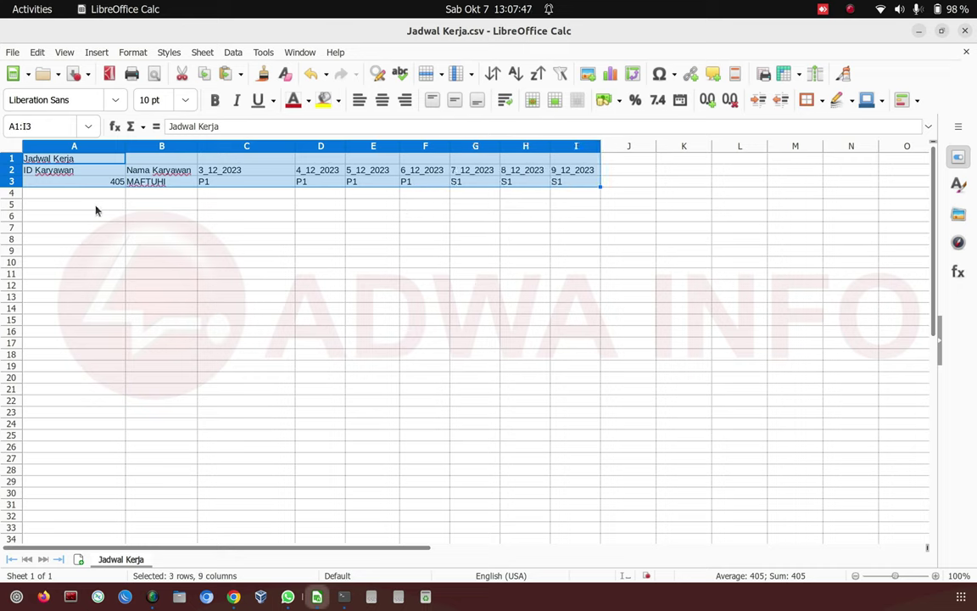
{"action": "left_click_drag", "start_coordinate": [80, 206], "coordinate": [369, 471]}
{"action": "scroll", "coordinate": [338, 316], "scroll_direction": "up", "scroll_amount": 5}
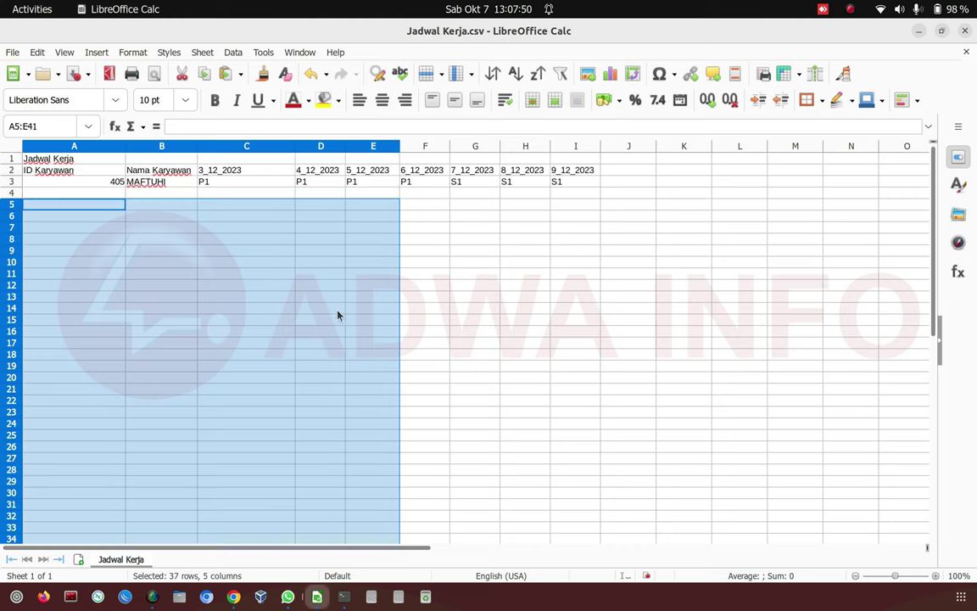
{"action": "left_click", "coordinate": [521, 244]}
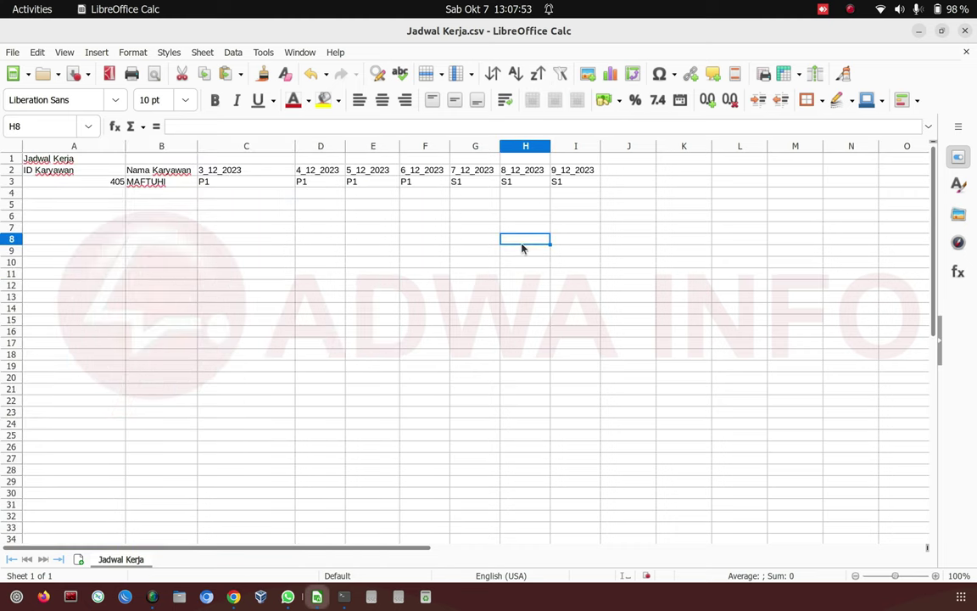
{"action": "left_click", "coordinate": [15, 52]}
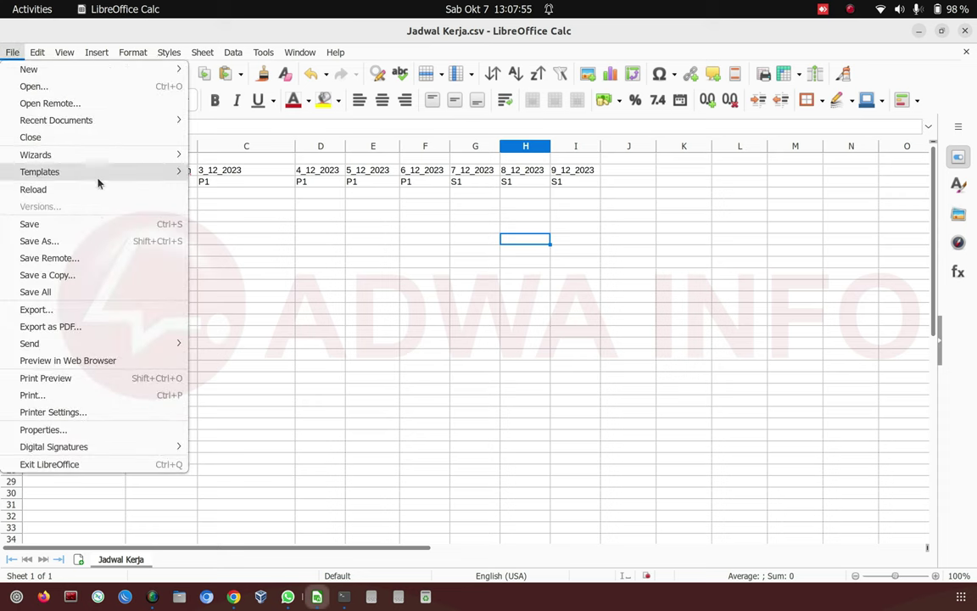
{"action": "left_click", "coordinate": [99, 224]}
{"action": "left_click", "coordinate": [567, 368]}
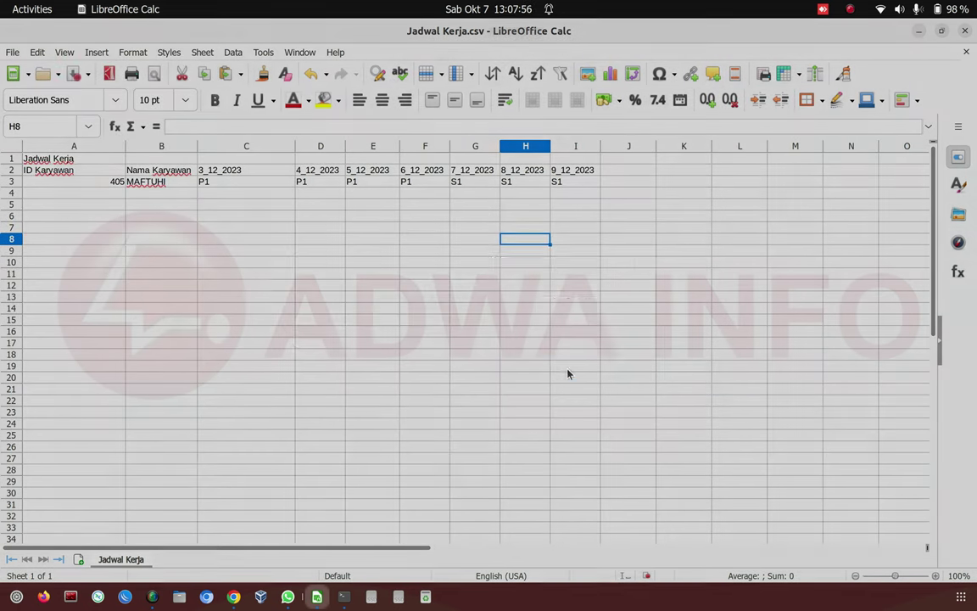
- Switch to the ICHA page in Google Chrome and upload Jadwal Kerja.csv to the Jadwal Kerja form
{"action": "left_click", "coordinate": [525, 190]}
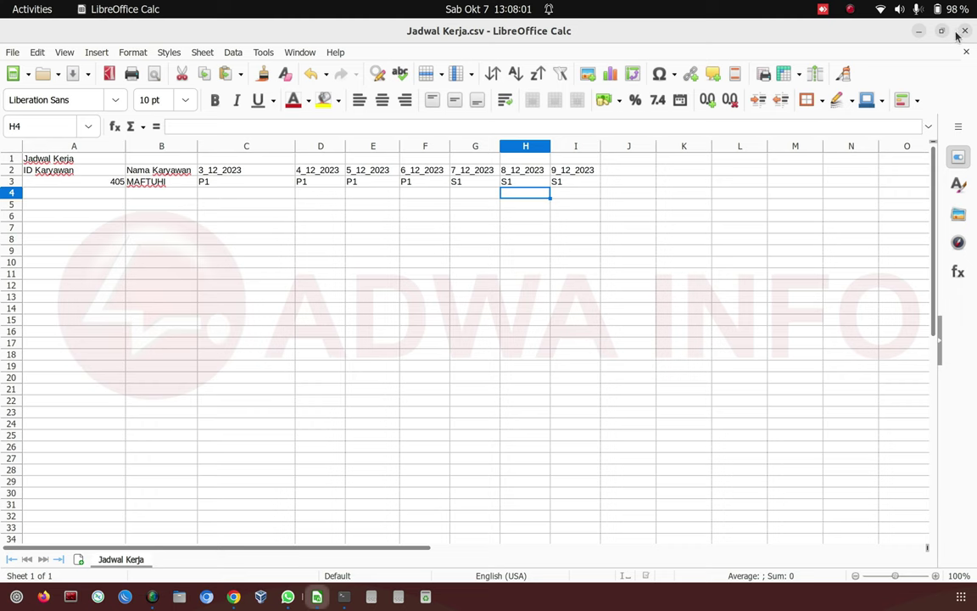
{"action": "left_click", "coordinate": [919, 32]}
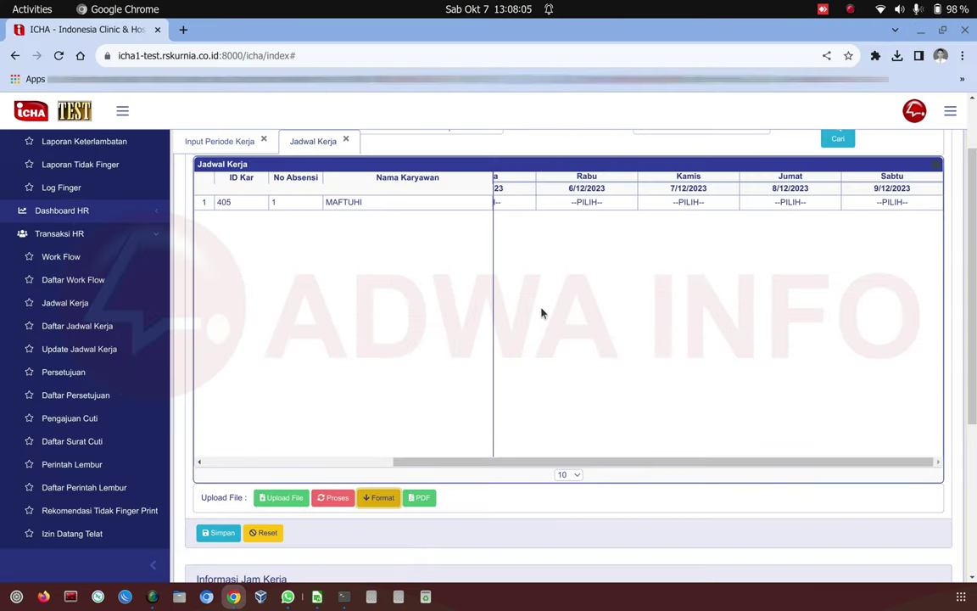
{"action": "scroll", "coordinate": [339, 373], "scroll_direction": "up", "scroll_amount": 1}
{"action": "scroll", "coordinate": [323, 340], "scroll_direction": "down", "scroll_amount": 3}
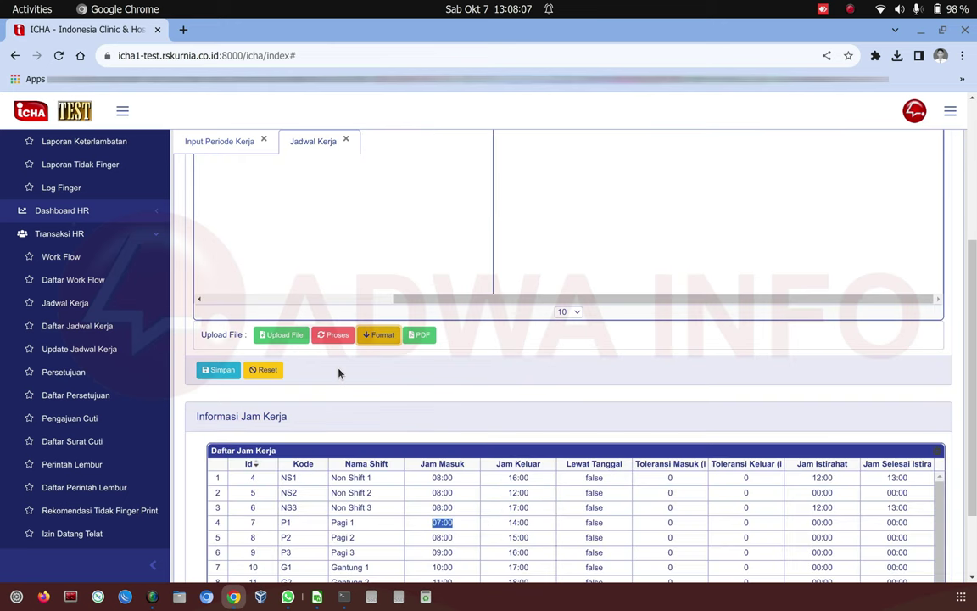
{"action": "left_click", "coordinate": [281, 336]}
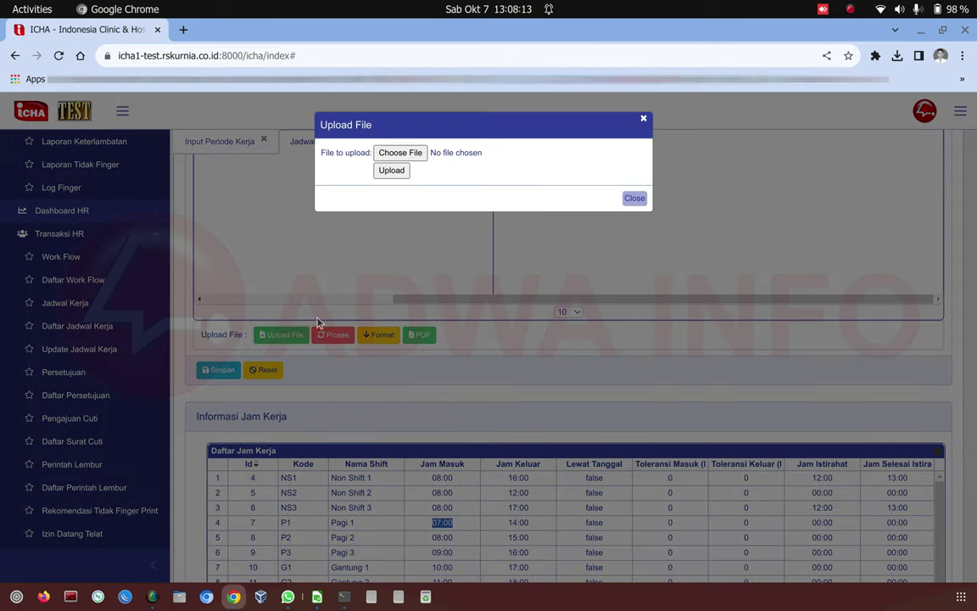
{"action": "left_click", "coordinate": [416, 156]}
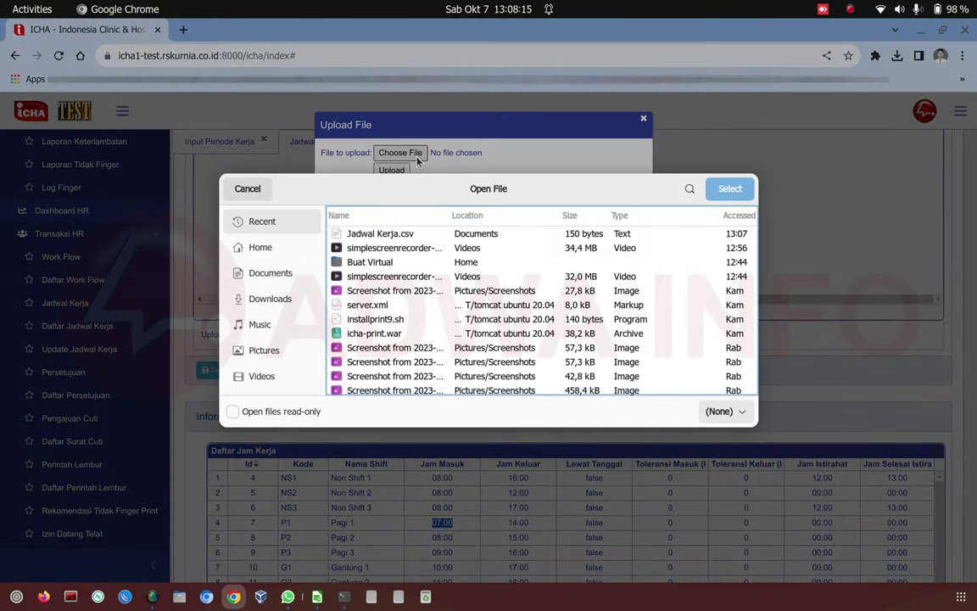
{"action": "left_click", "coordinate": [403, 237]}
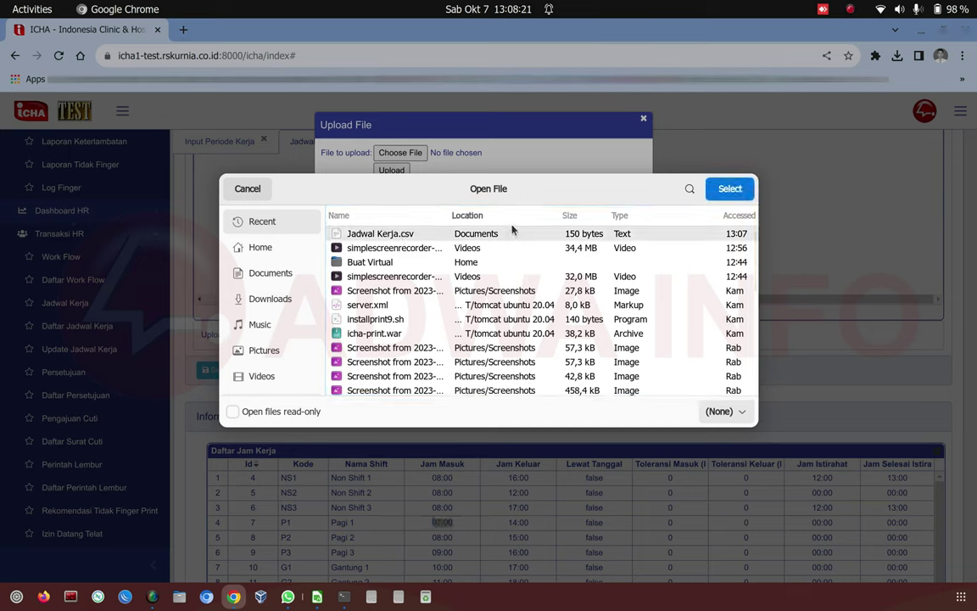
{"action": "left_click", "coordinate": [734, 192]}
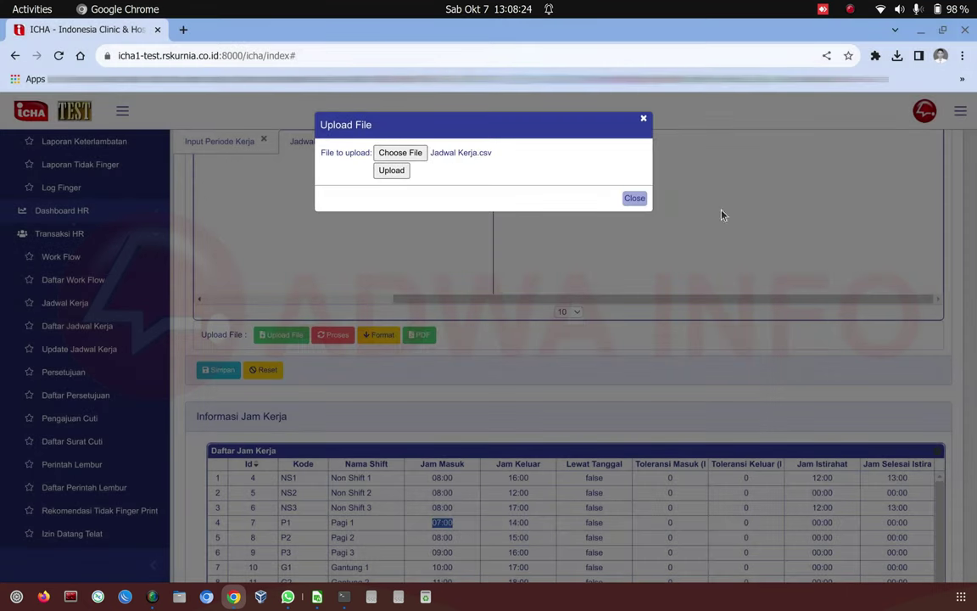
{"action": "left_click", "coordinate": [391, 171]}
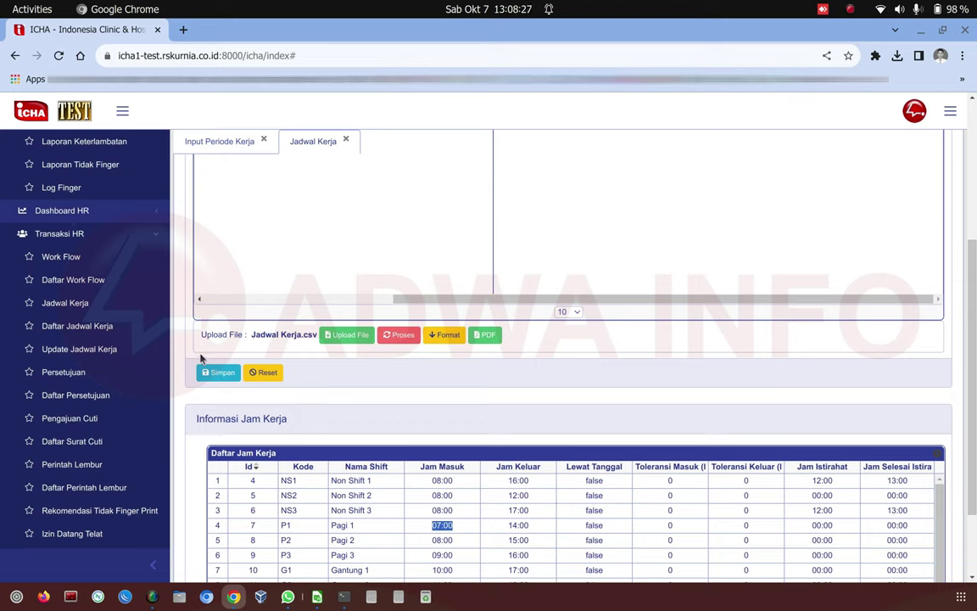
- Check the uploaded file's name and examine the employee's shift cells in the schedule grid, starting from 3/12/2023
{"action": "left_click_drag", "start_coordinate": [200, 339], "coordinate": [328, 318]}
{"action": "left_click_drag", "start_coordinate": [252, 335], "coordinate": [294, 342]}
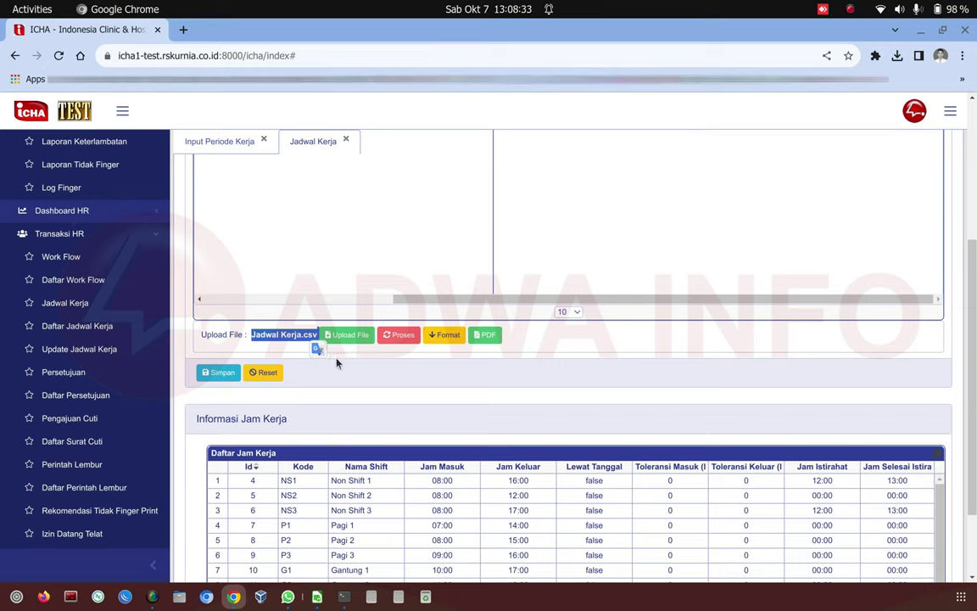
{"action": "left_click", "coordinate": [393, 279]}
{"action": "scroll", "coordinate": [393, 279], "scroll_direction": "up", "scroll_amount": 3}
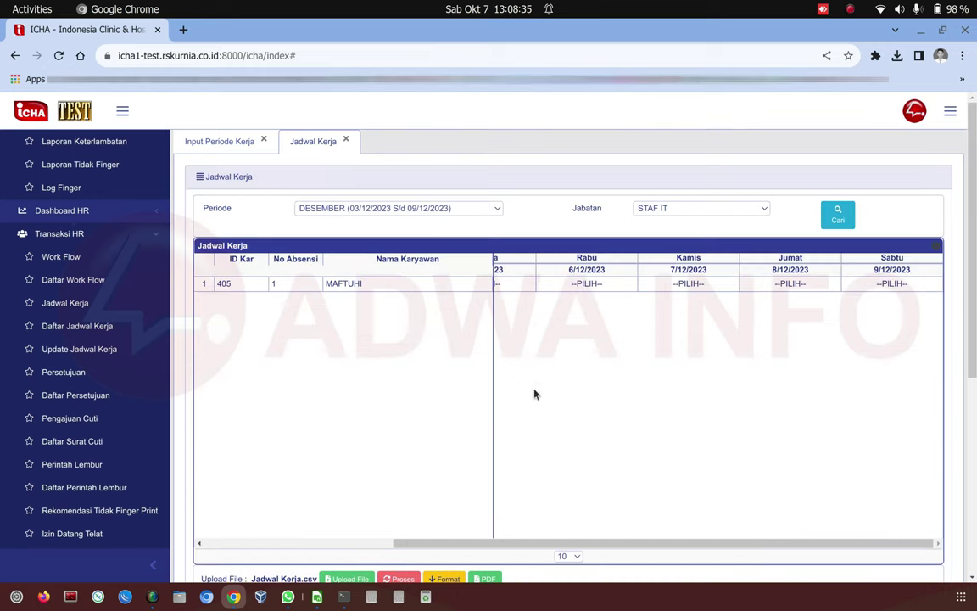
{"action": "left_click_drag", "start_coordinate": [562, 544], "coordinate": [379, 476]}
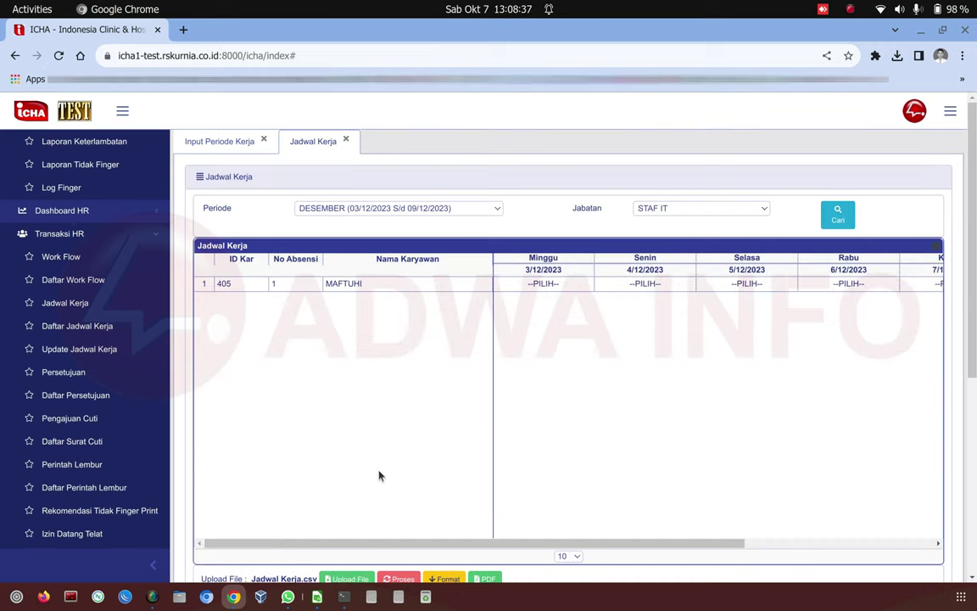
{"action": "double_click", "coordinate": [530, 283]}
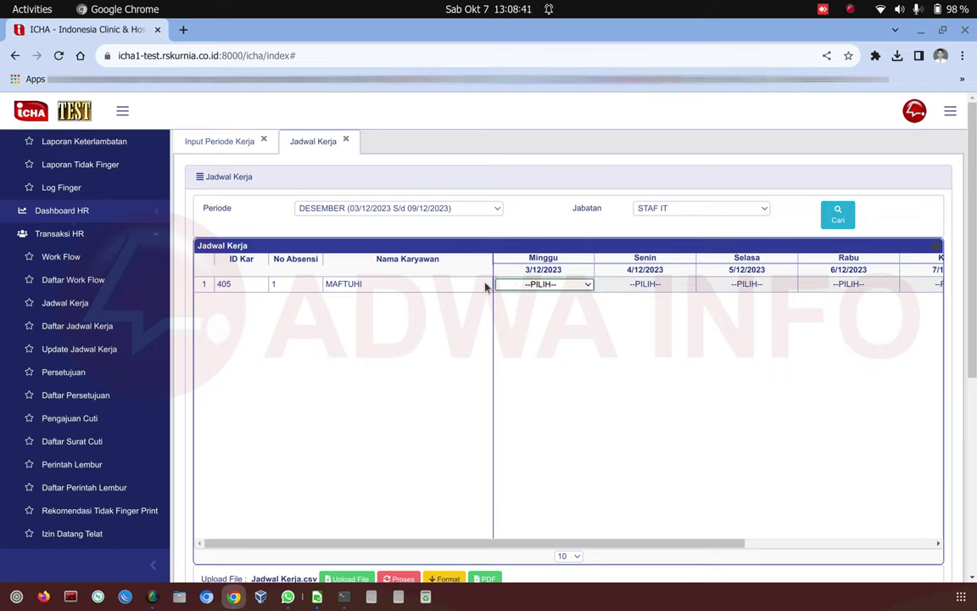
{"action": "scroll", "coordinate": [543, 373], "scroll_direction": "down", "scroll_amount": 3}
{"action": "scroll", "coordinate": [545, 373], "scroll_direction": "up", "scroll_amount": 2}
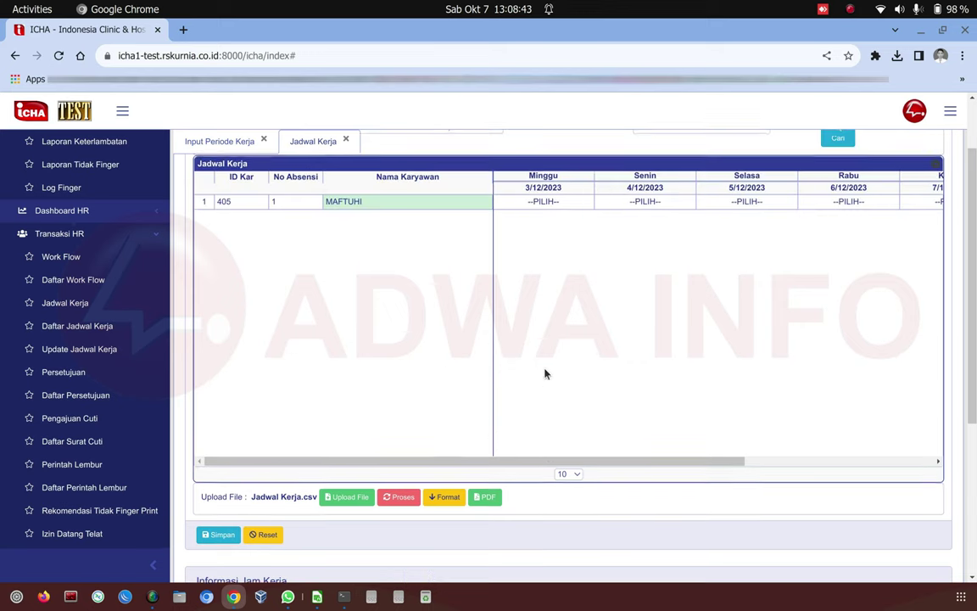
- Process the uploaded Jadwal Kerja.csv to fill the shifts into the schedule grid, and dismiss the notification
{"action": "left_click", "coordinate": [399, 499]}
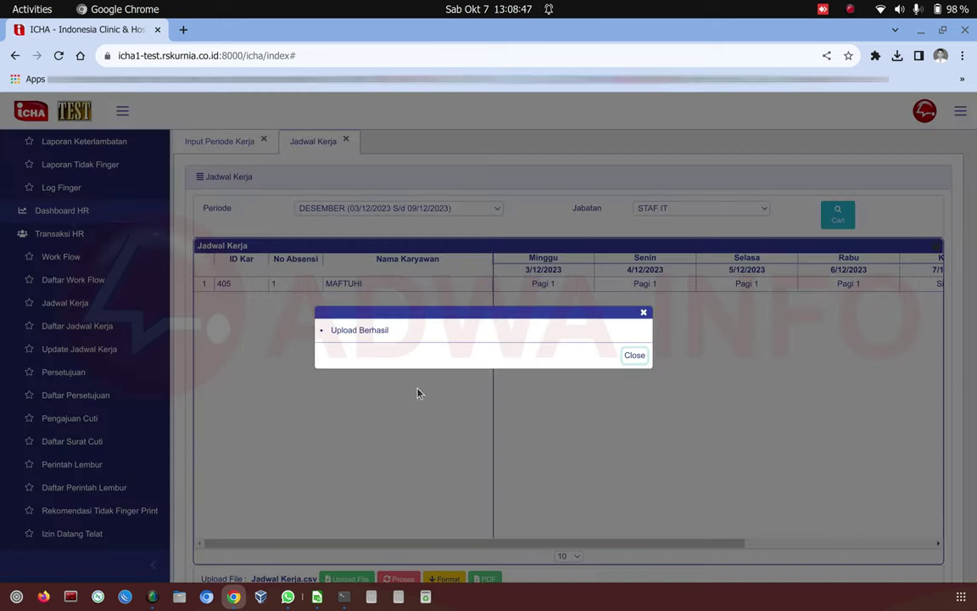
{"action": "left_click_drag", "start_coordinate": [330, 333], "coordinate": [388, 332]}
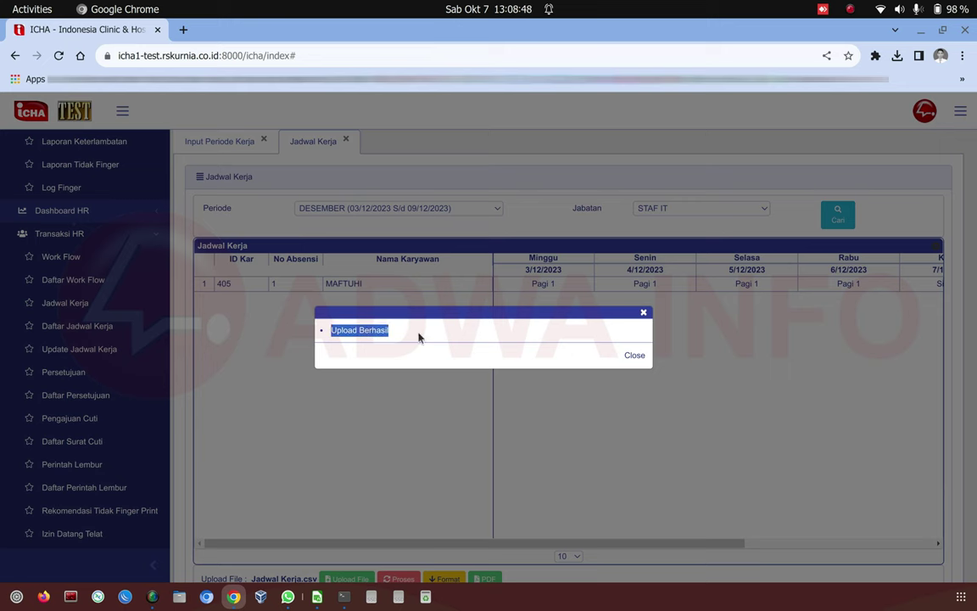
{"action": "left_click", "coordinate": [635, 355]}
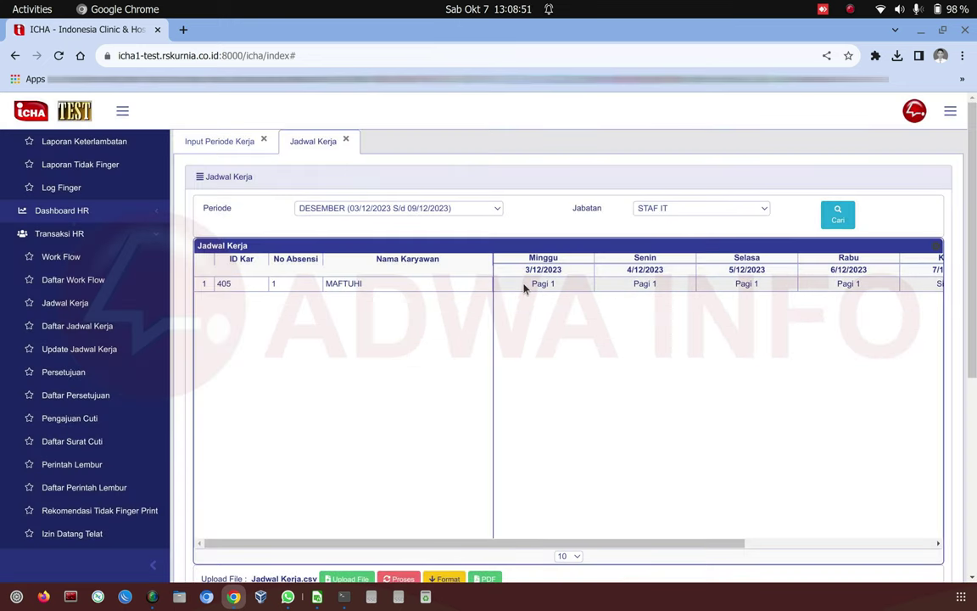
- Review the employee's imported shifts in the schedule grid from 3/12/2023 through 9/12/2023
{"action": "left_click_drag", "start_coordinate": [523, 285], "coordinate": [570, 288]}
{"action": "left_click", "coordinate": [570, 289]}
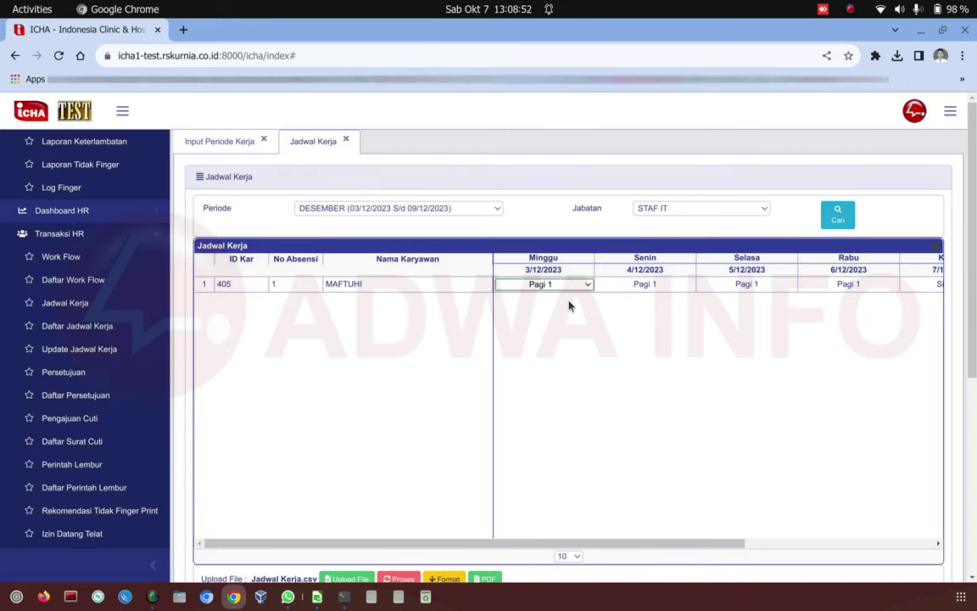
{"action": "left_click", "coordinate": [612, 287]}
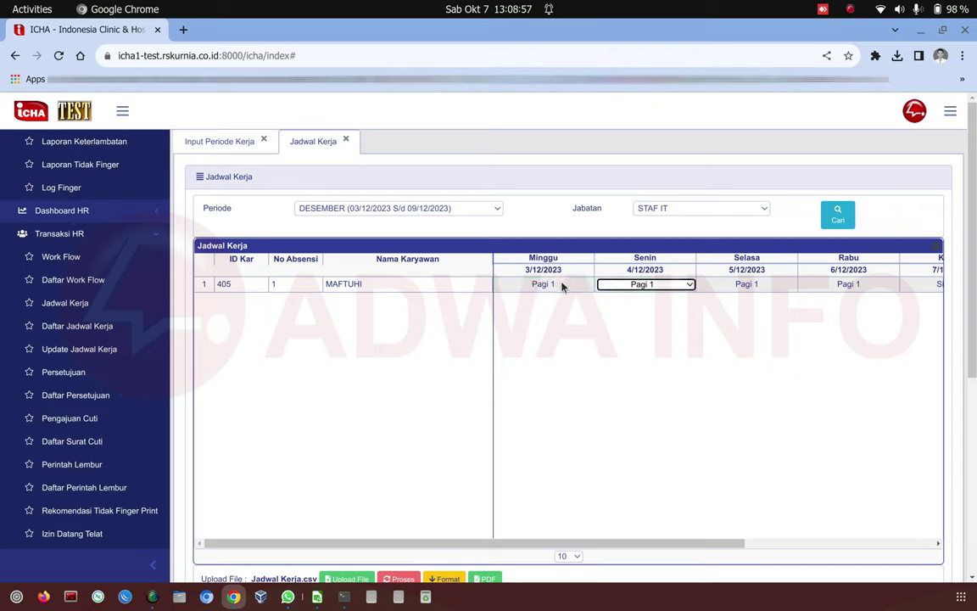
{"action": "left_click", "coordinate": [564, 288]}
{"action": "left_click_drag", "start_coordinate": [630, 539], "coordinate": [946, 455]}
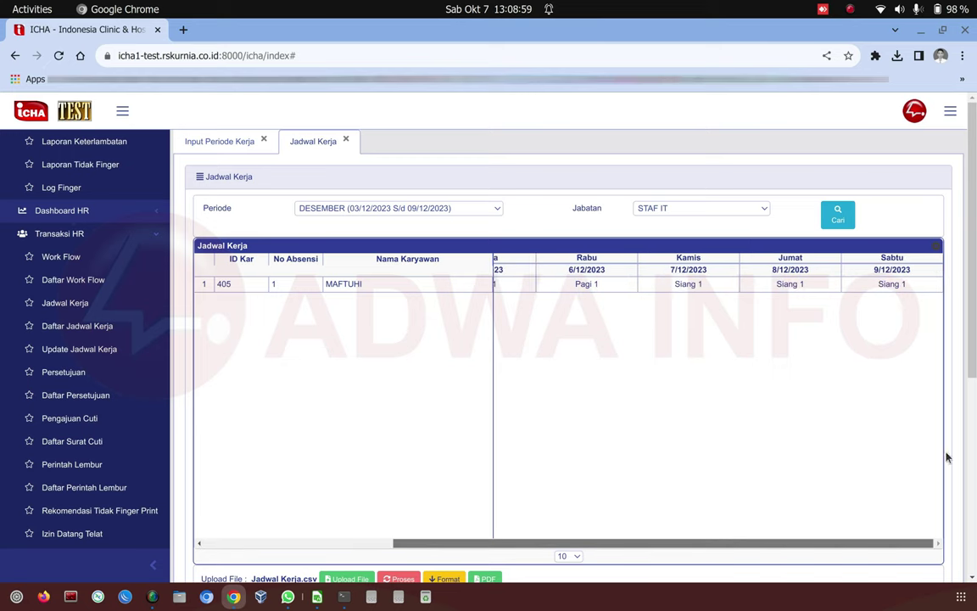
{"action": "left_click", "coordinate": [903, 285]}
{"action": "left_click", "coordinate": [916, 290]}
{"action": "left_click", "coordinate": [810, 320]}
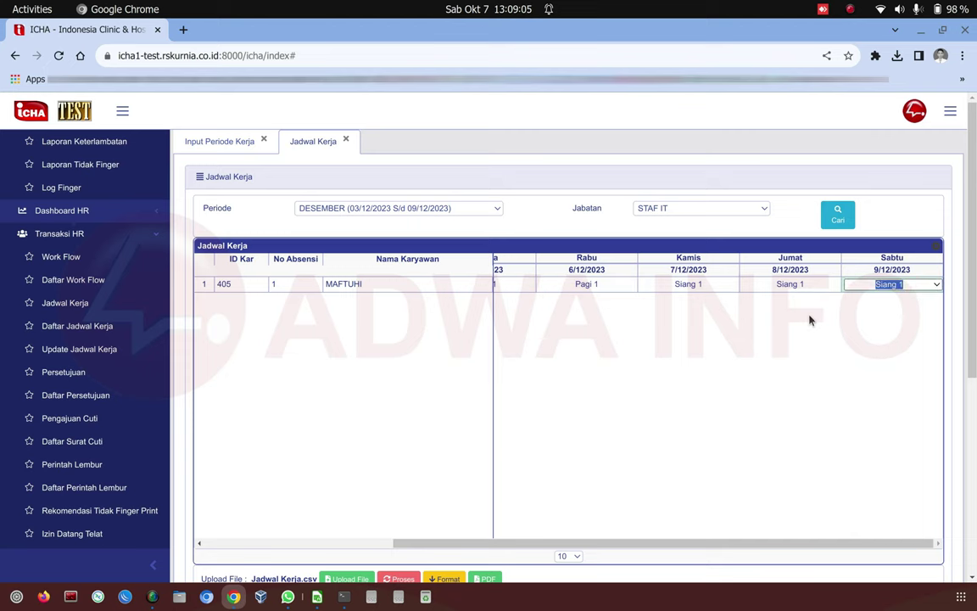
{"action": "left_click", "coordinate": [789, 285]}
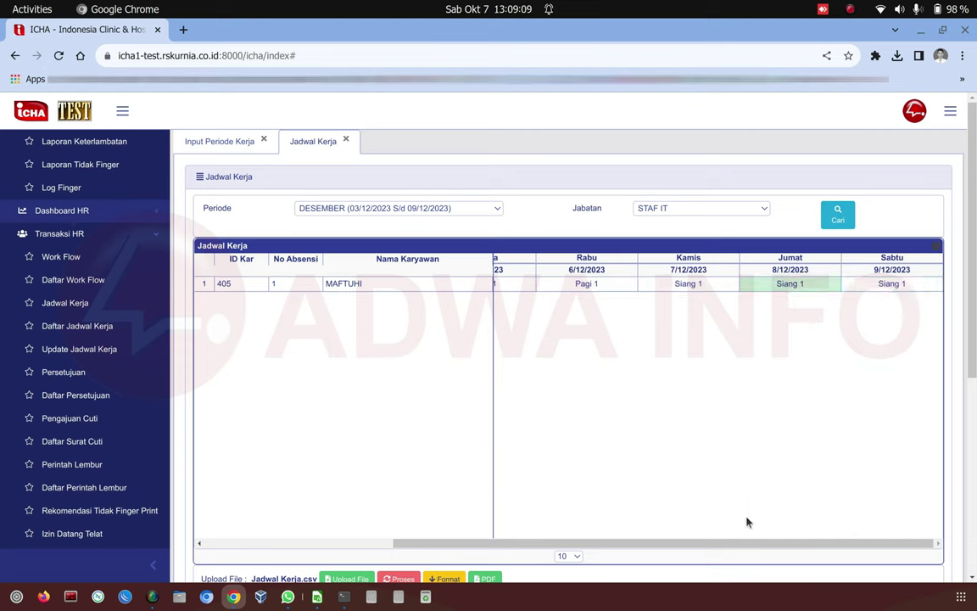
{"action": "left_click_drag", "start_coordinate": [752, 543], "coordinate": [375, 409]}
- Save the STAF IT work schedule for the DESEMBER period and dismiss the notification
{"action": "scroll", "coordinate": [364, 396], "scroll_direction": "down", "scroll_amount": 3}
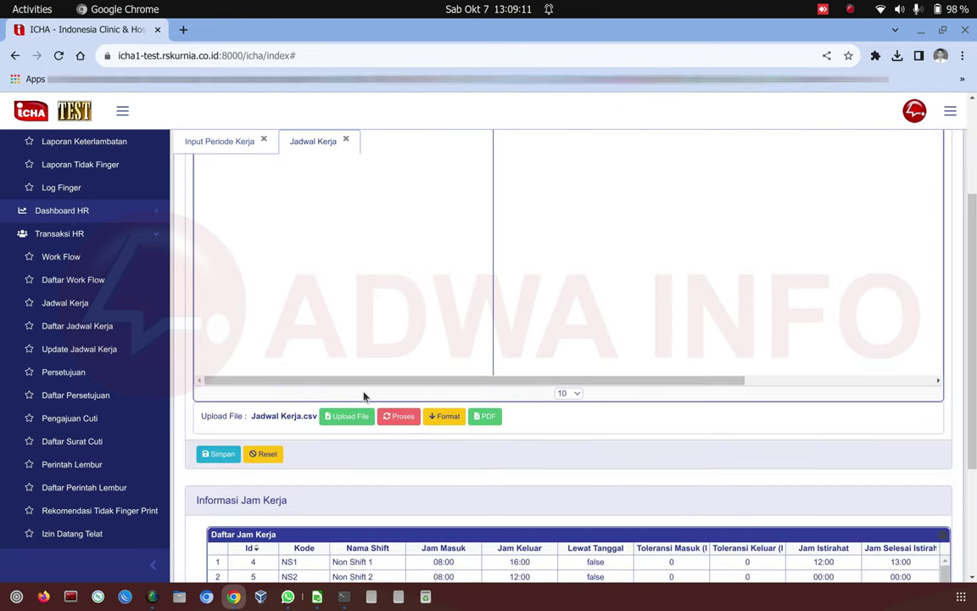
{"action": "scroll", "coordinate": [339, 382], "scroll_direction": "down", "scroll_amount": 3}
{"action": "scroll", "coordinate": [290, 342], "scroll_direction": "up", "scroll_amount": 3}
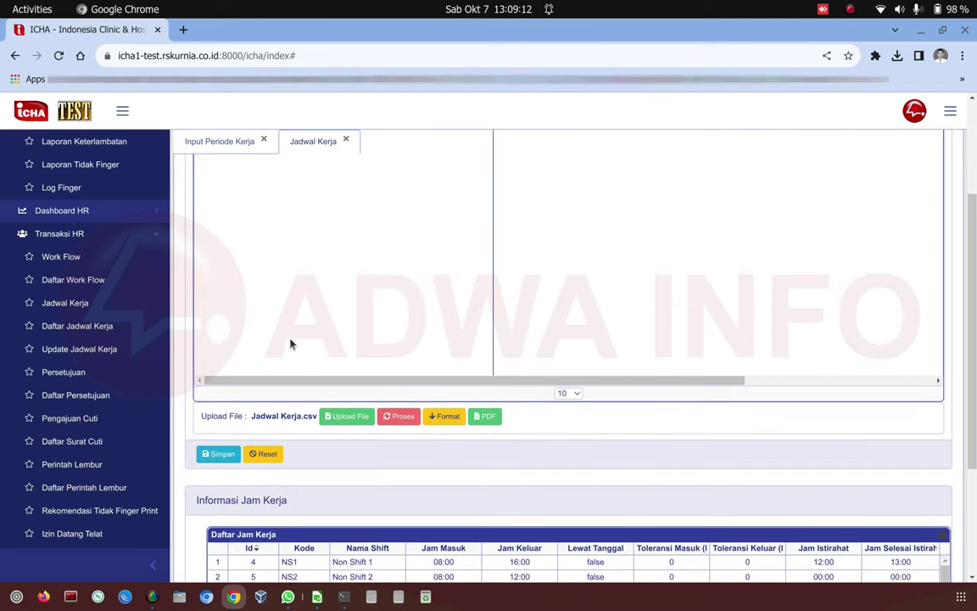
{"action": "left_click", "coordinate": [224, 458]}
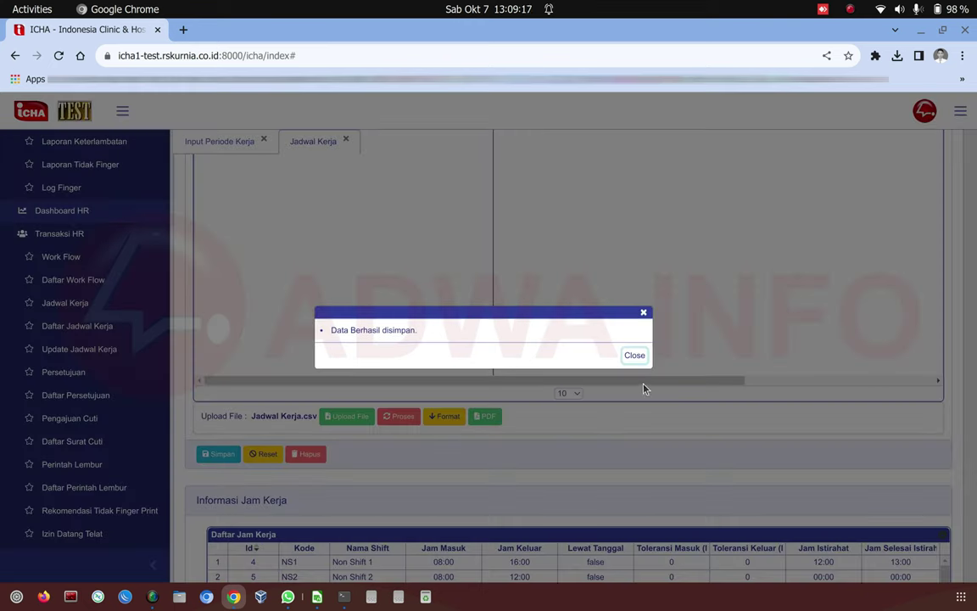
{"action": "triple_click", "coordinate": [379, 330]}
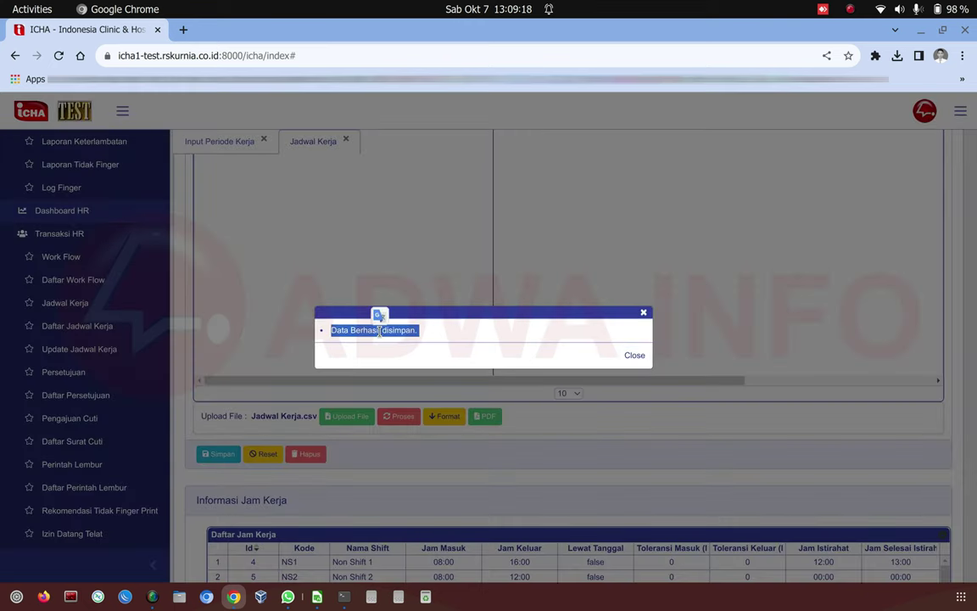
{"action": "left_click", "coordinate": [635, 355]}
{"action": "scroll", "coordinate": [552, 338], "scroll_direction": "up", "scroll_amount": 2}
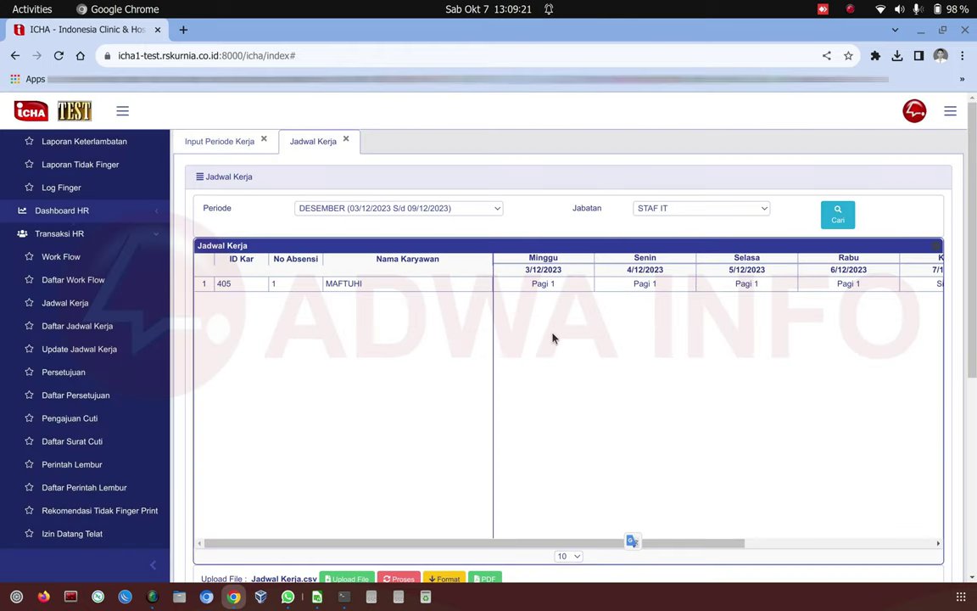